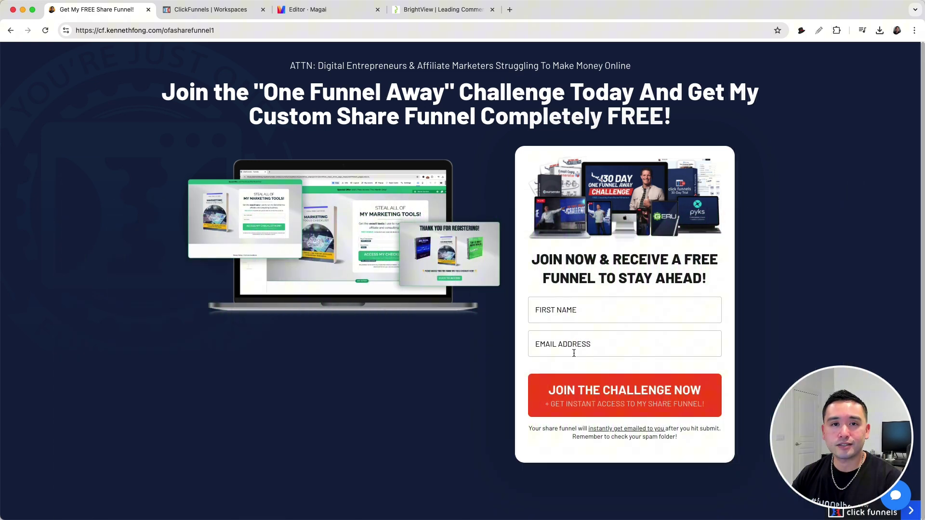
Step: Highlight and clear the example headline, then switch to the ClickFunnels Workspaces dashboard
drag(267, 92, 565, 102)
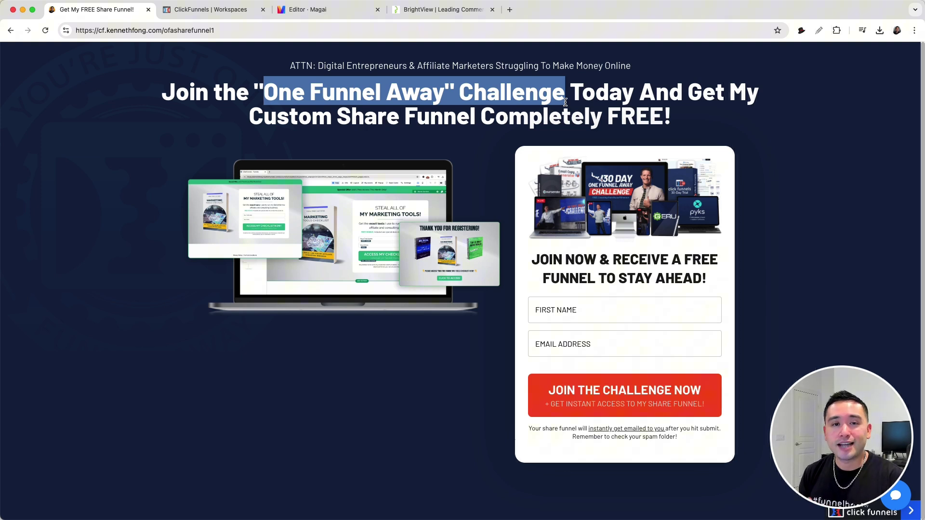
click(511, 111)
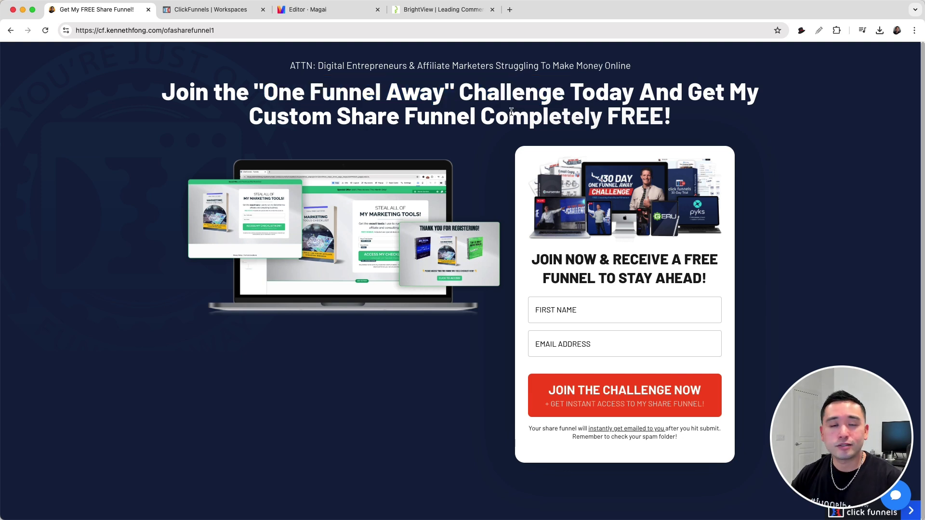
click(235, 11)
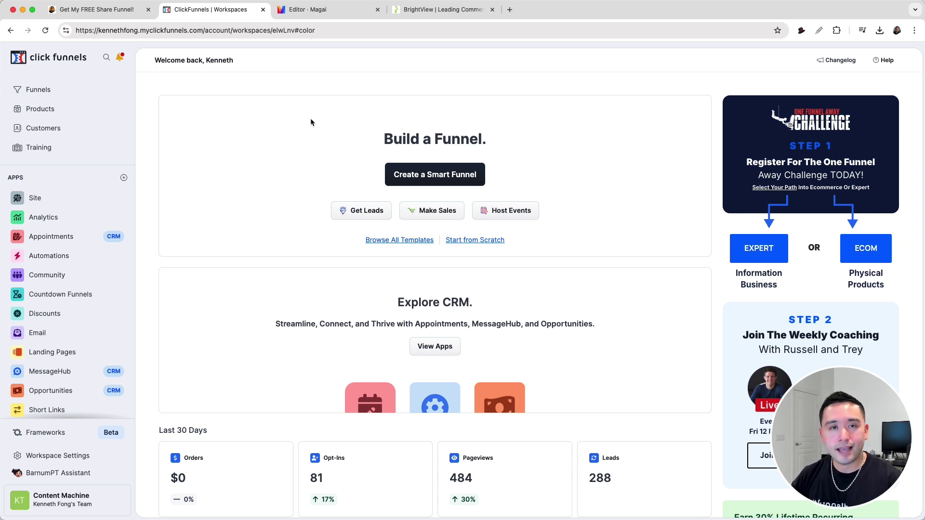
Step: Launch Create a Smart Funnel and pick Application as its funnel type
click(421, 180)
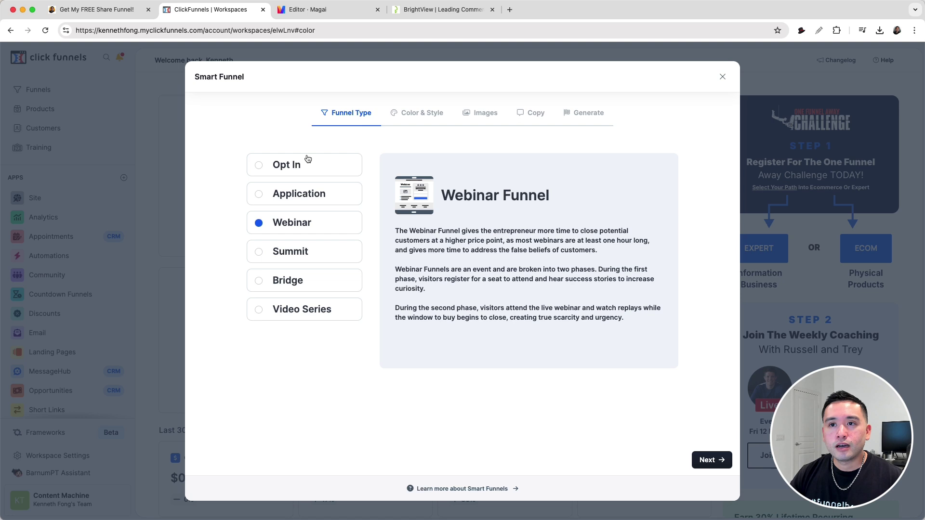
click(302, 202)
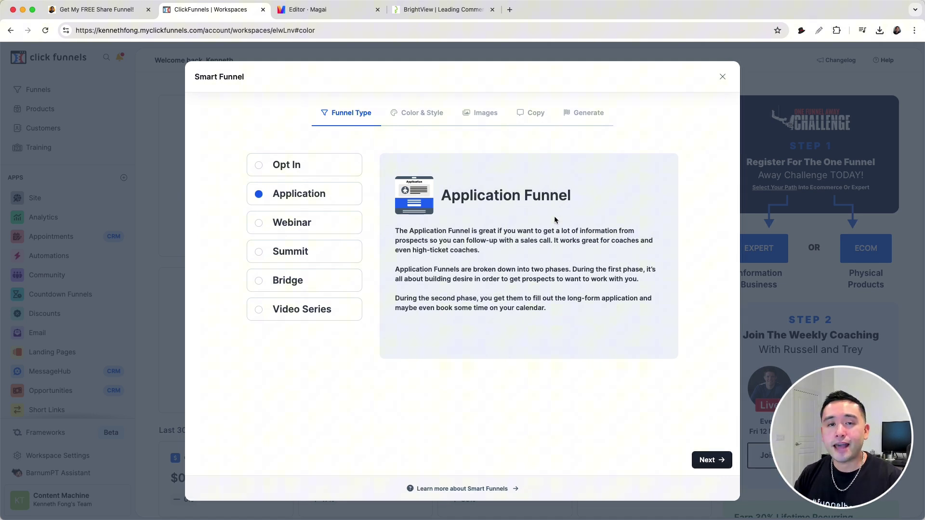
Step: Set the brand colour to BrightView's green hex, sampled with the colour-picker extension
click(712, 459)
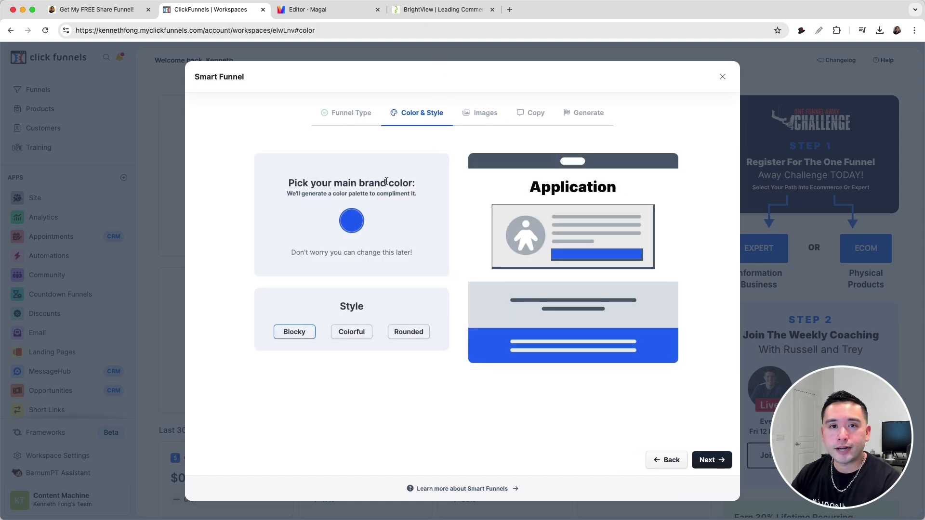
click(457, 10)
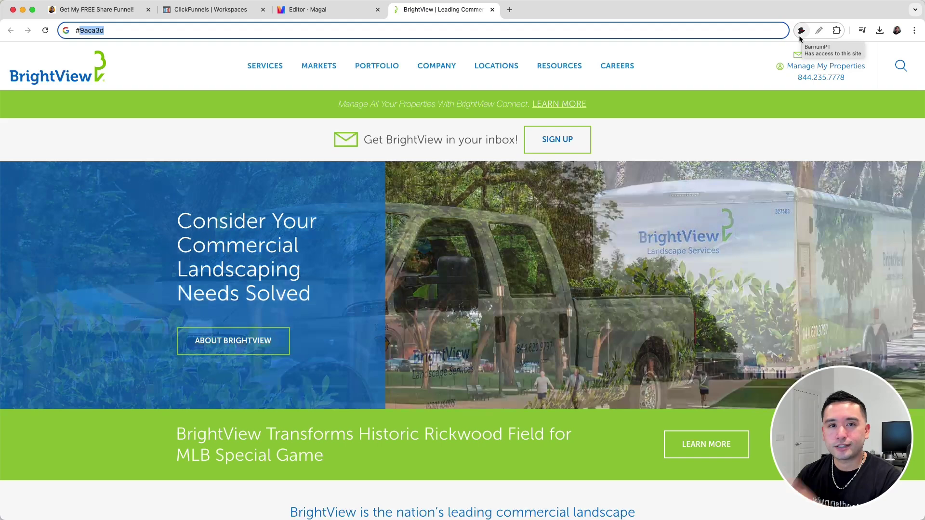
click(802, 30)
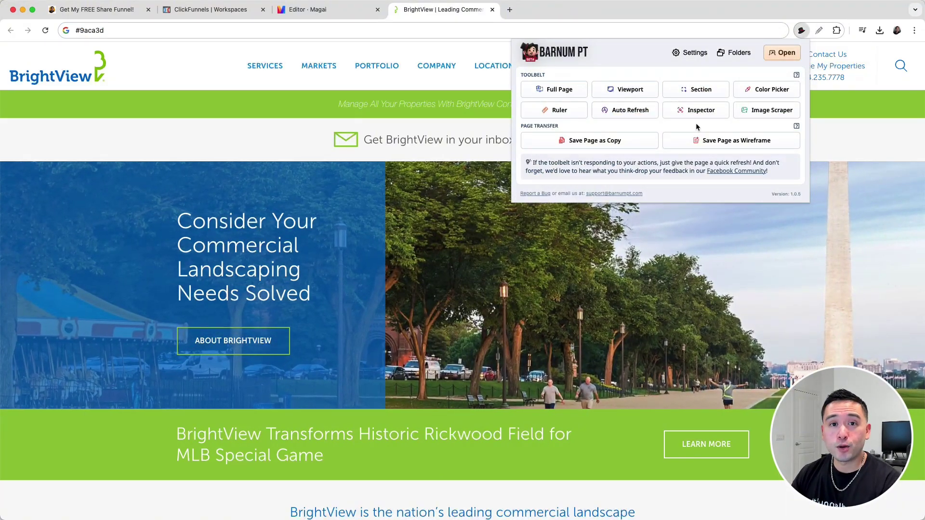
click(763, 90)
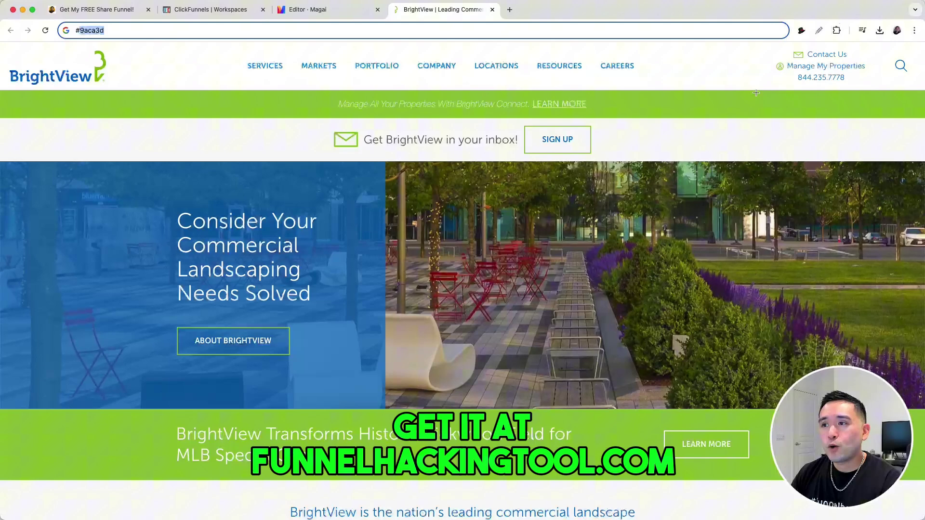
click(243, 103)
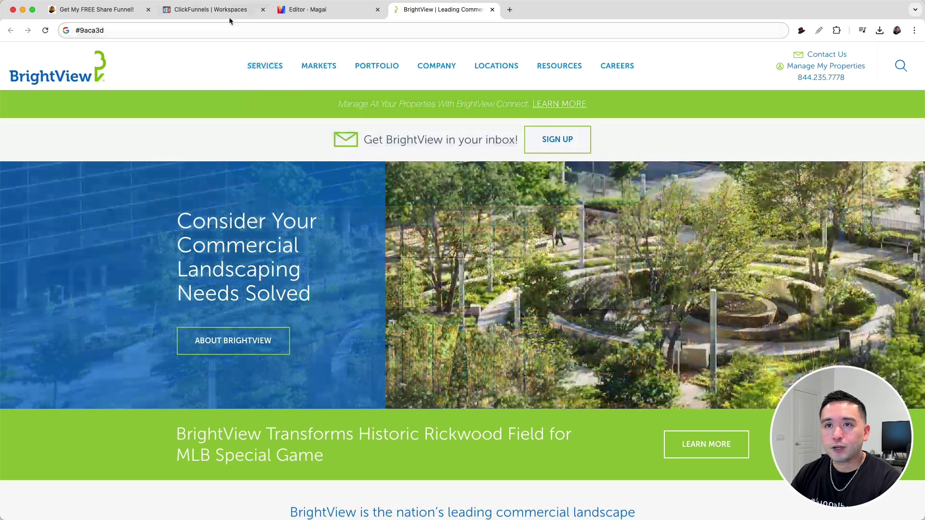
click(229, 12)
click(352, 222)
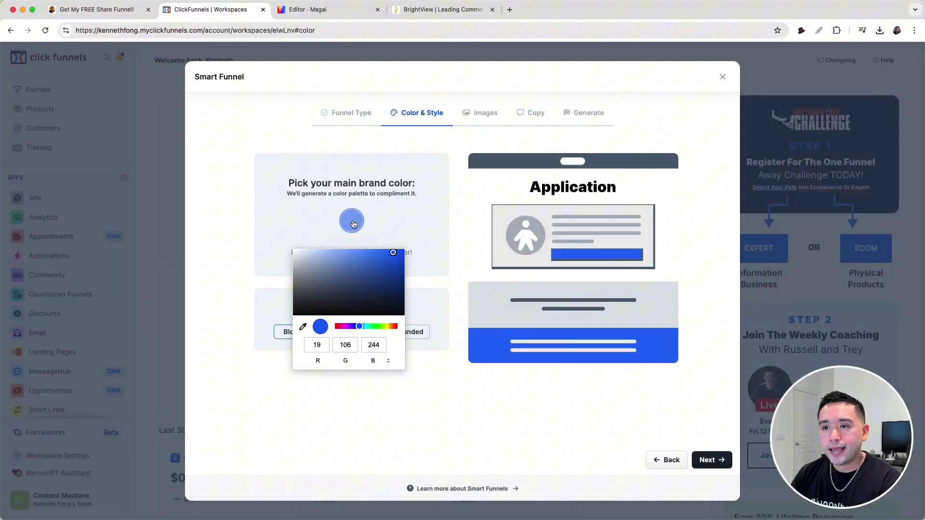
click(389, 361)
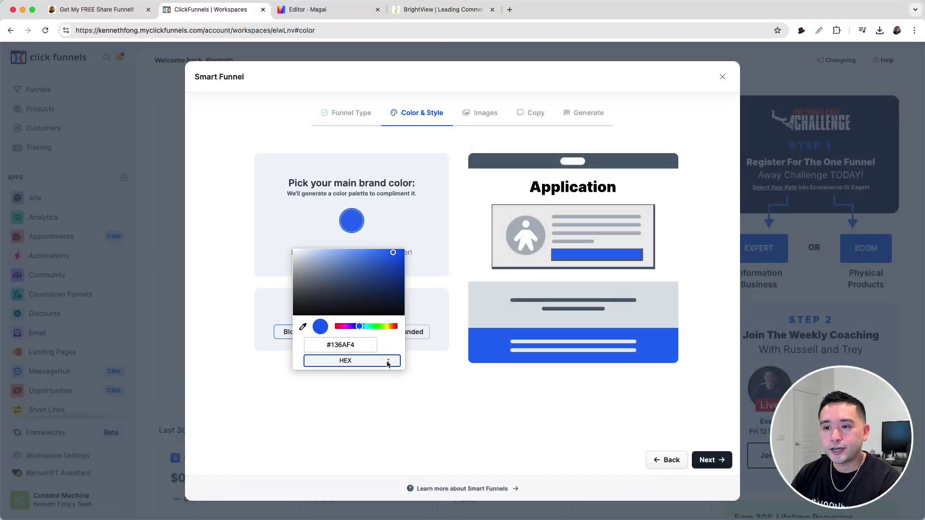
triple_click(340, 345)
key(ctrl+v)
key(Return)
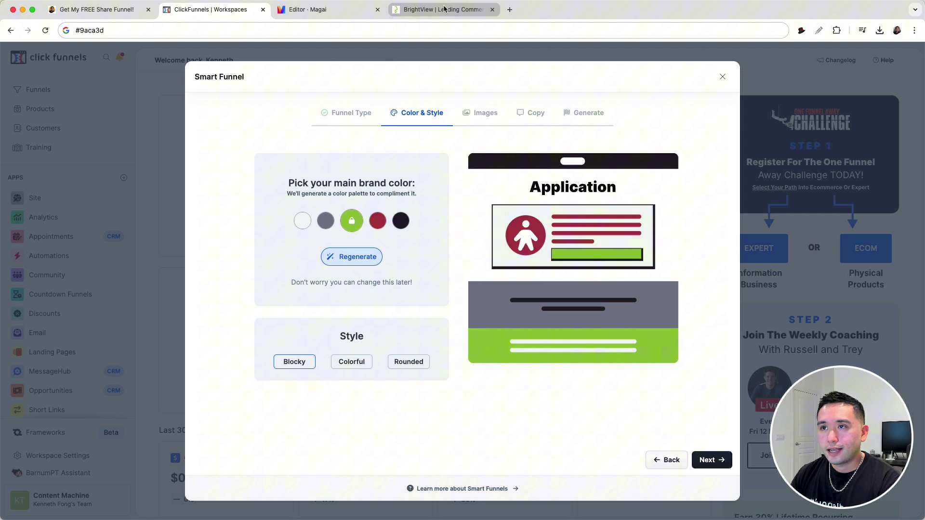
Step: Sample another BrightView colour, then choose the Rounded style after previewing Colorful and Blocky
click(444, 9)
click(801, 31)
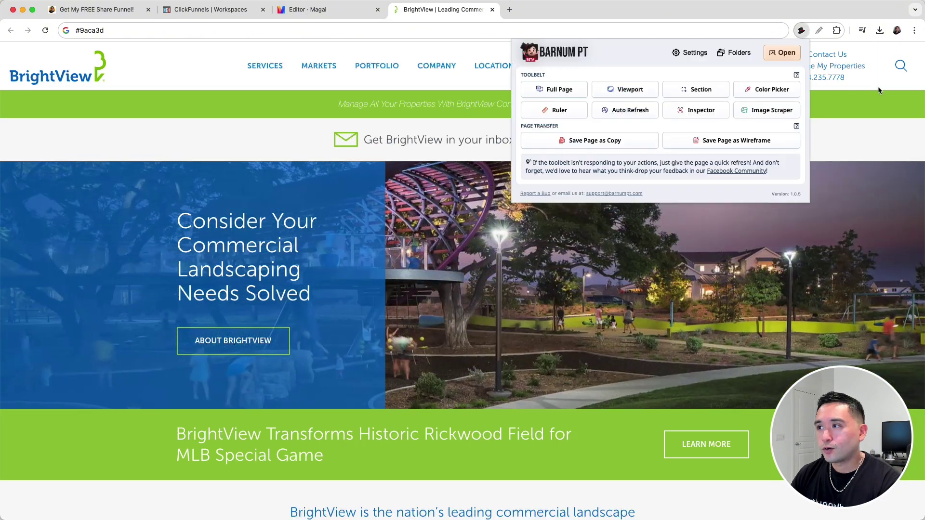
click(776, 92)
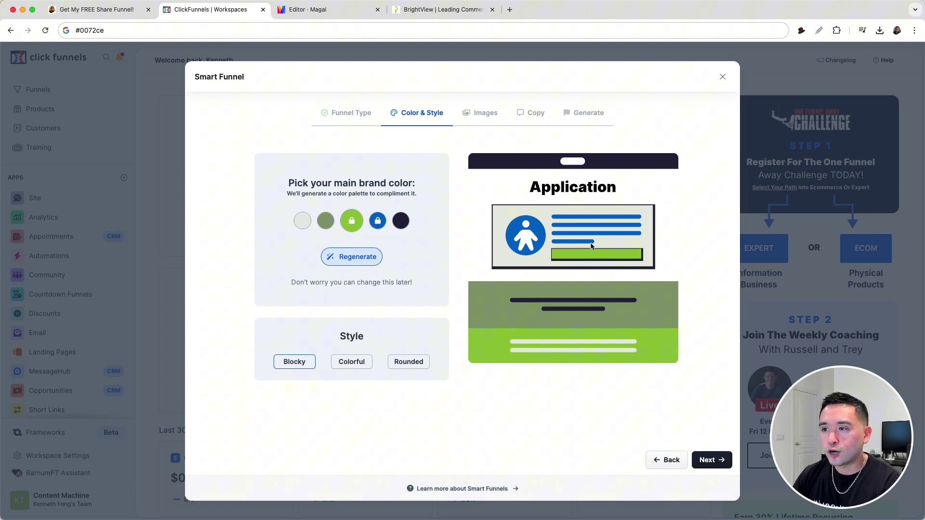
click(351, 362)
click(412, 365)
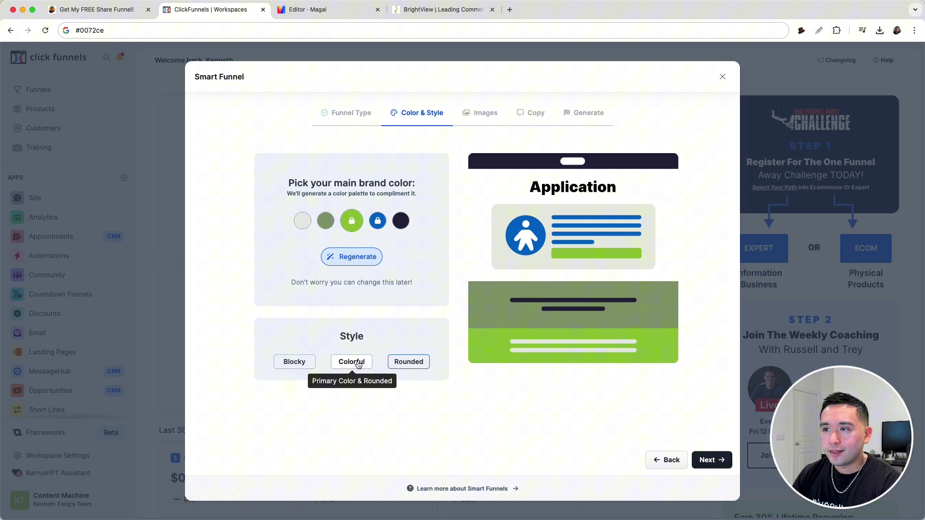
click(351, 363)
click(297, 363)
click(406, 364)
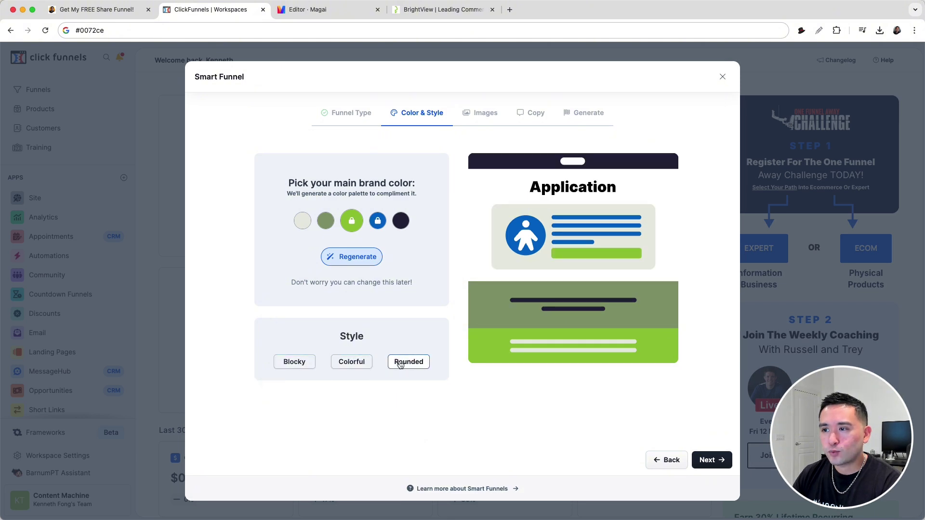
click(711, 460)
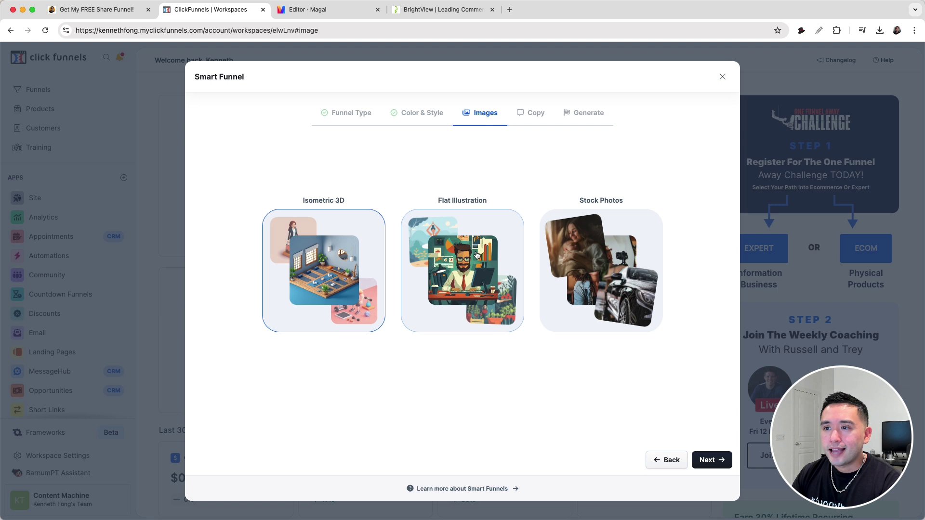
Step: Use stock photos and describe a landscaping company seeking homeowners who want lawns maintained
click(579, 247)
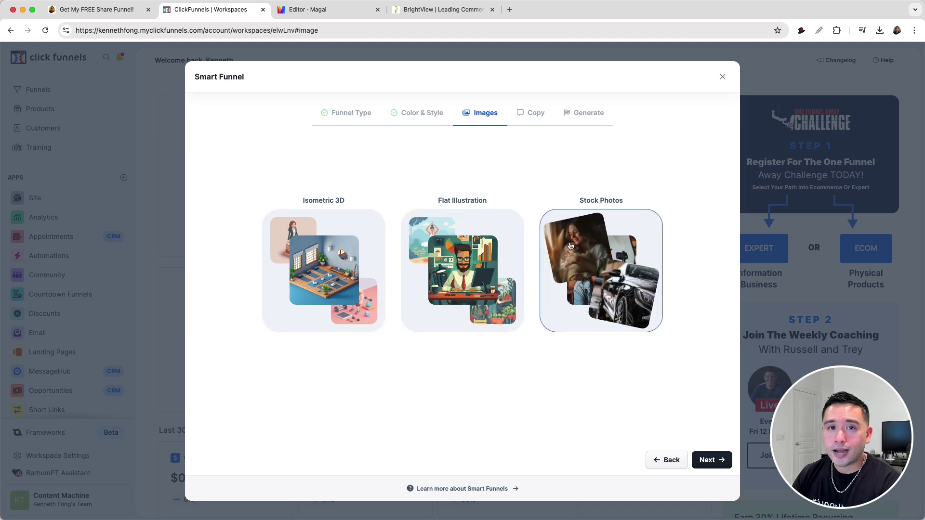
click(711, 461)
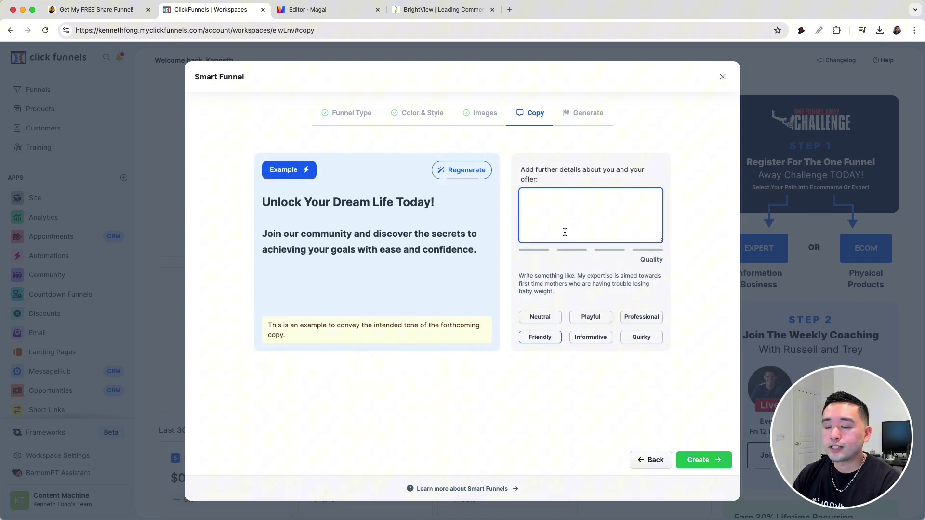
text(We are a landscaping company looking for homeowners who want their lawn maintained)
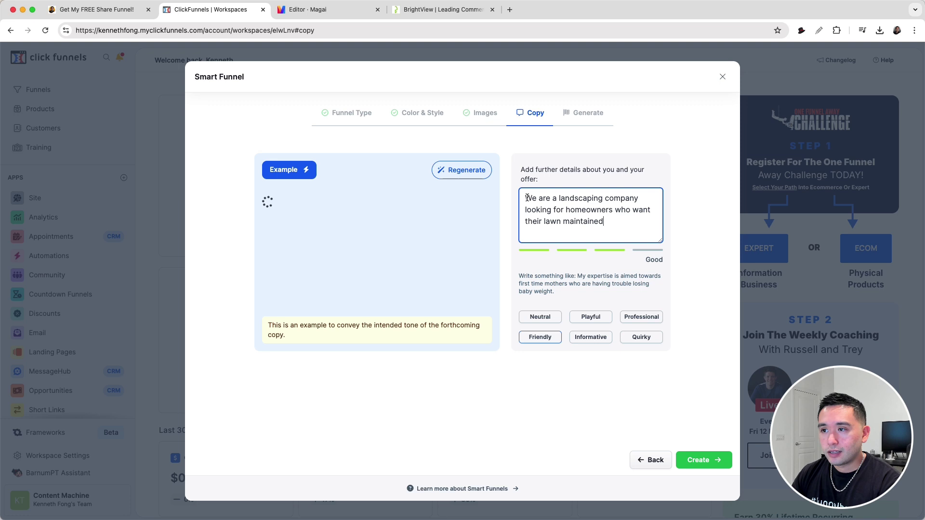
drag(525, 198, 609, 221)
click(607, 221)
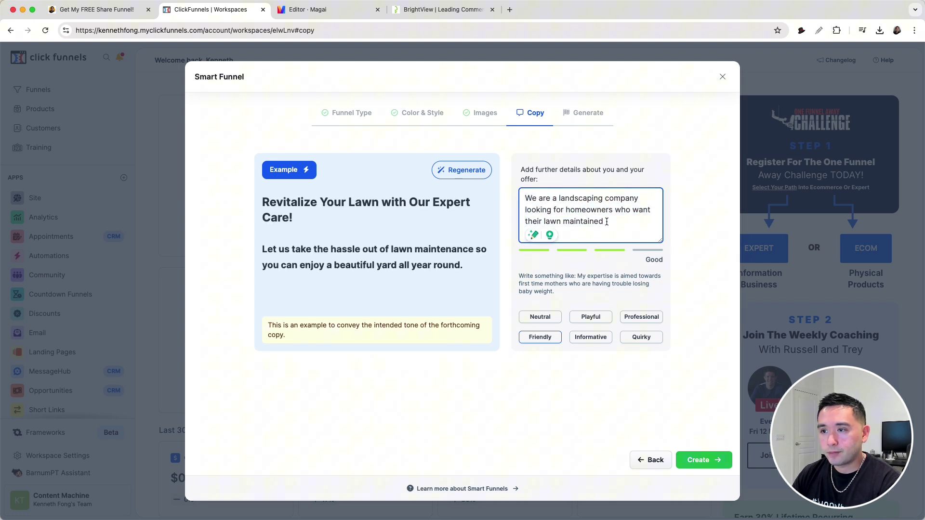
mouse_move(269, 202)
mouse_down()
mouse_move(312, 229)
mouse_move(332, 260)
mouse_up()
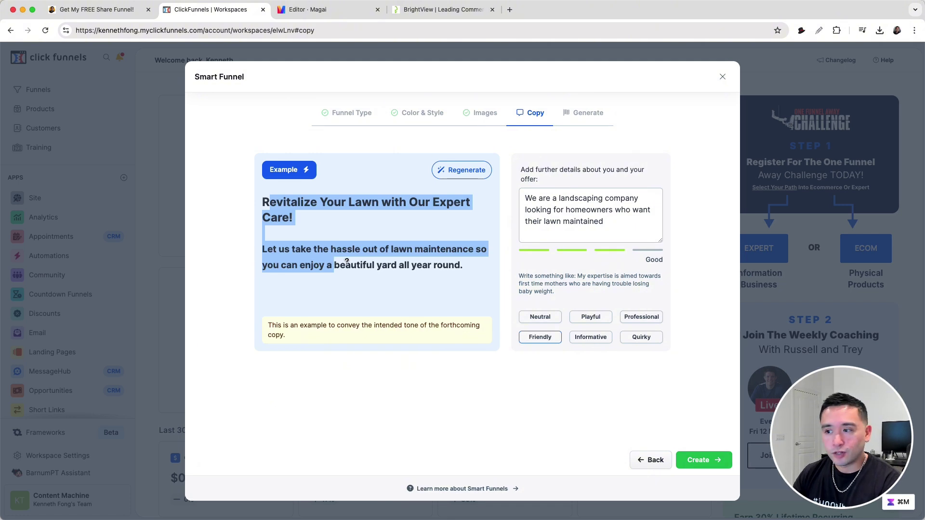
click(686, 462)
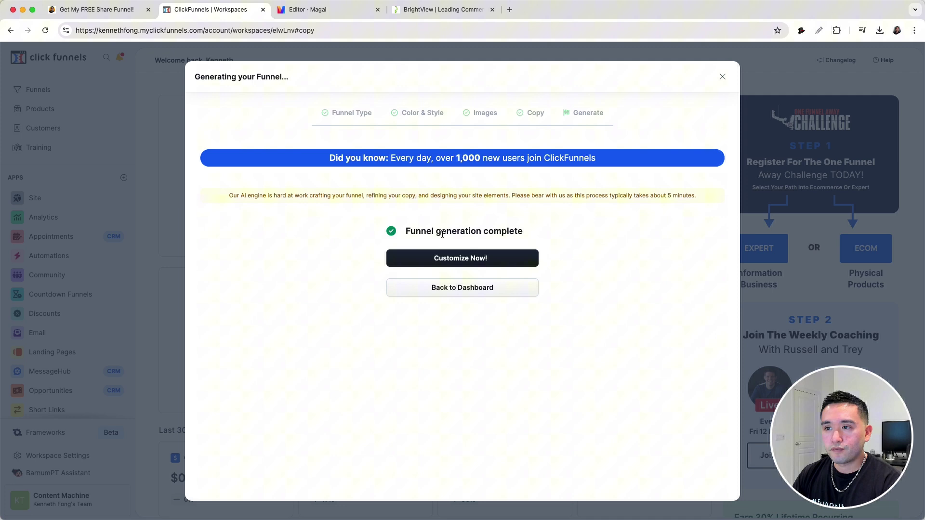
click(475, 259)
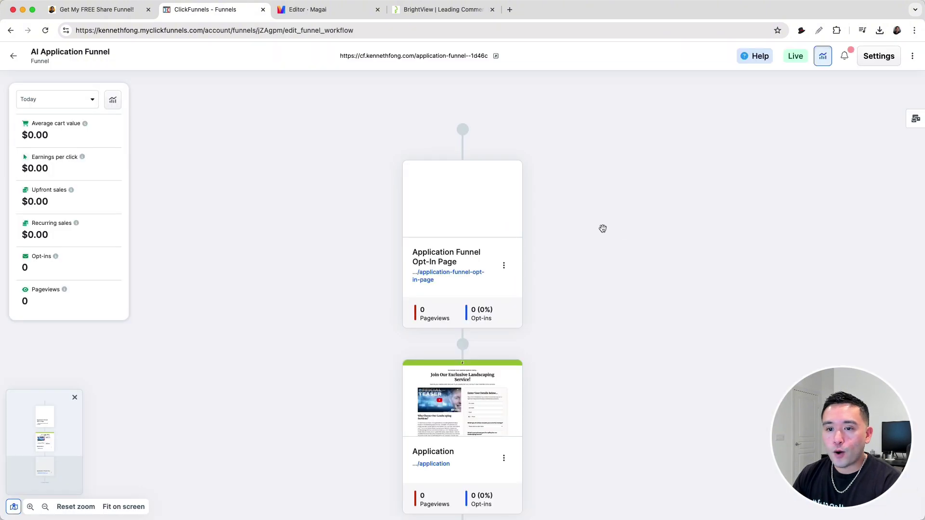
scroll(479, 233, down, 1)
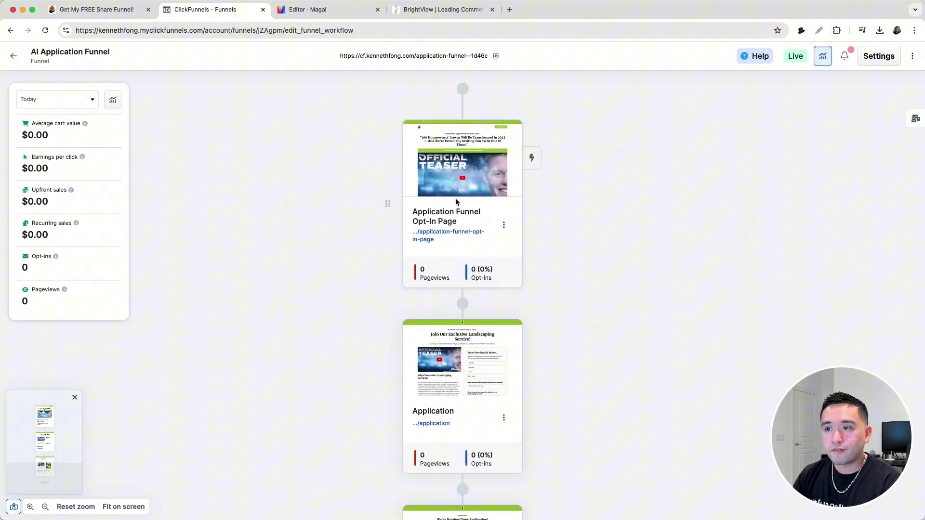
scroll(445, 212, down, 1)
scroll(446, 211, down, 1)
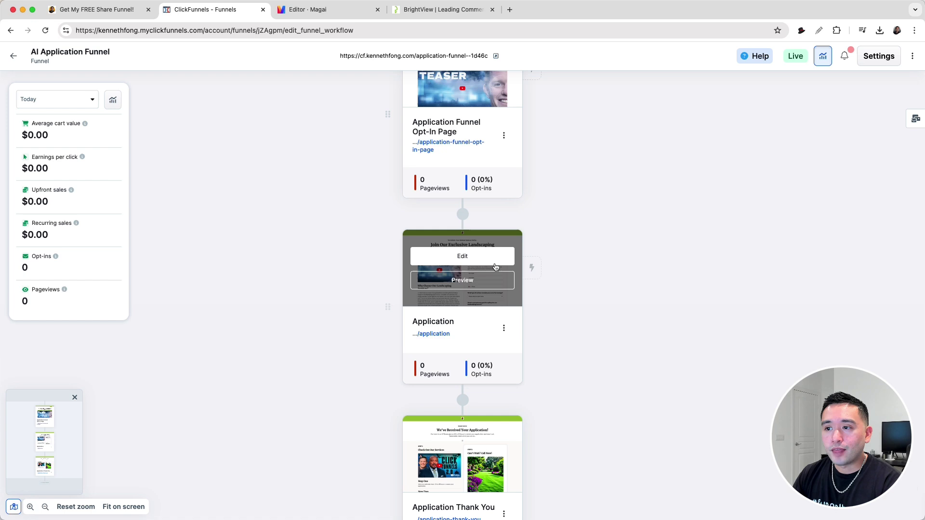
scroll(468, 281, down, 3)
mouse_move(462, 347)
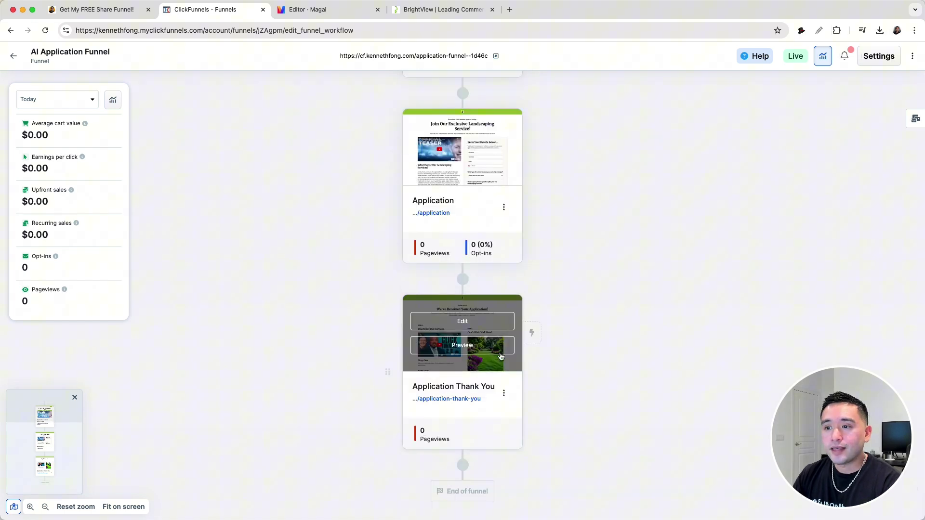
scroll(487, 381, up, 5)
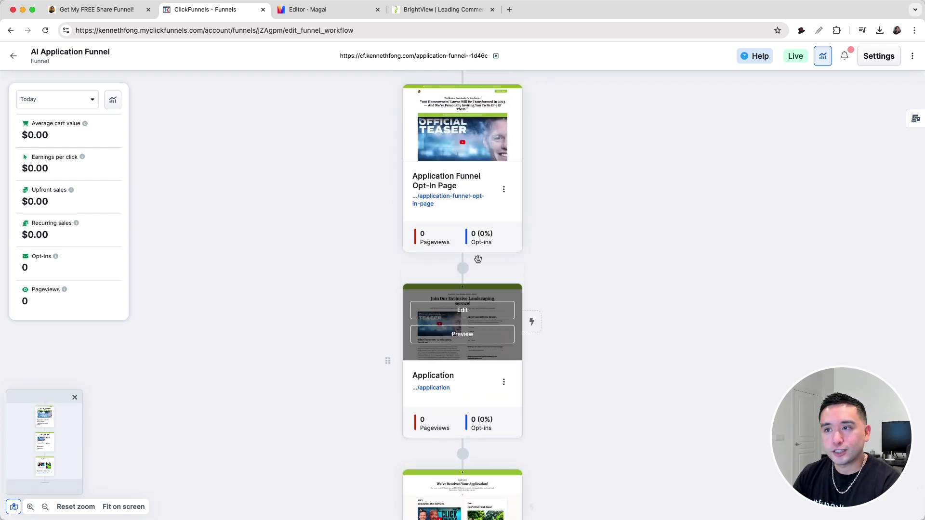
mouse_move(462, 210)
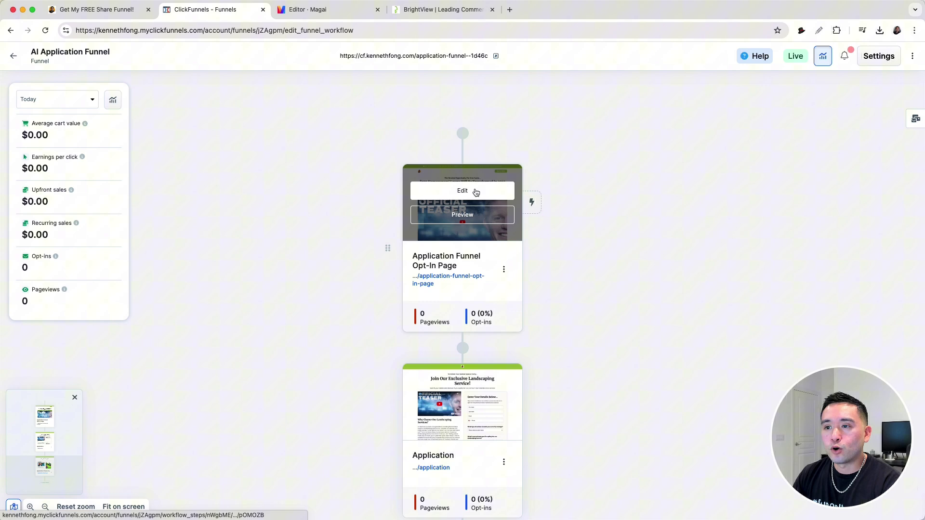
Step: Open the Opt-In Page in the editor and scroll through its lawn-care sections
click(474, 191)
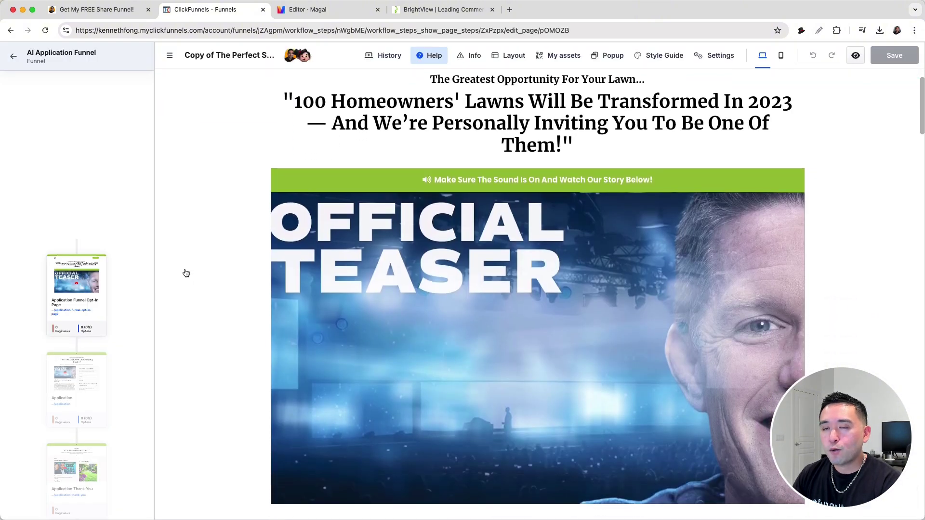
scroll(184, 270, down, 4)
scroll(186, 273, down, 4)
scroll(185, 273, down, 3)
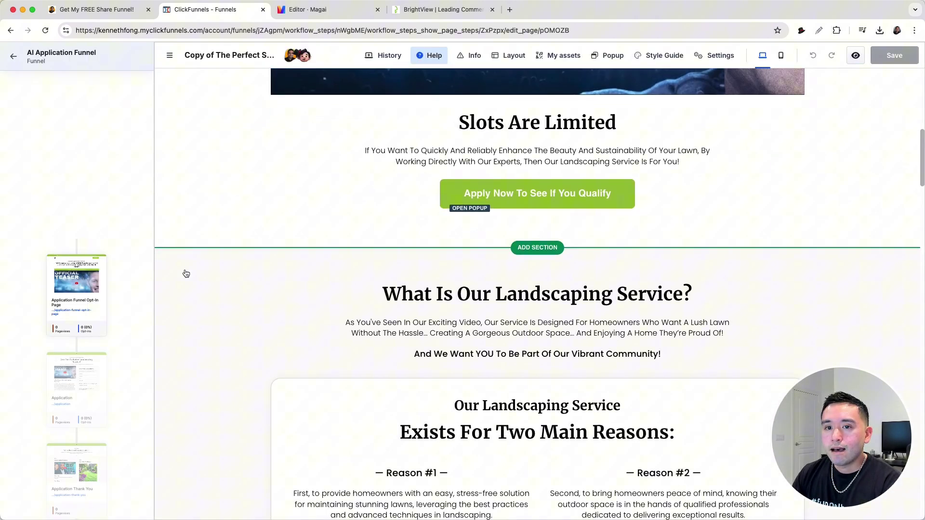
scroll(184, 272, down, 4)
scroll(184, 272, down, 5)
scroll(357, 277, down, 1)
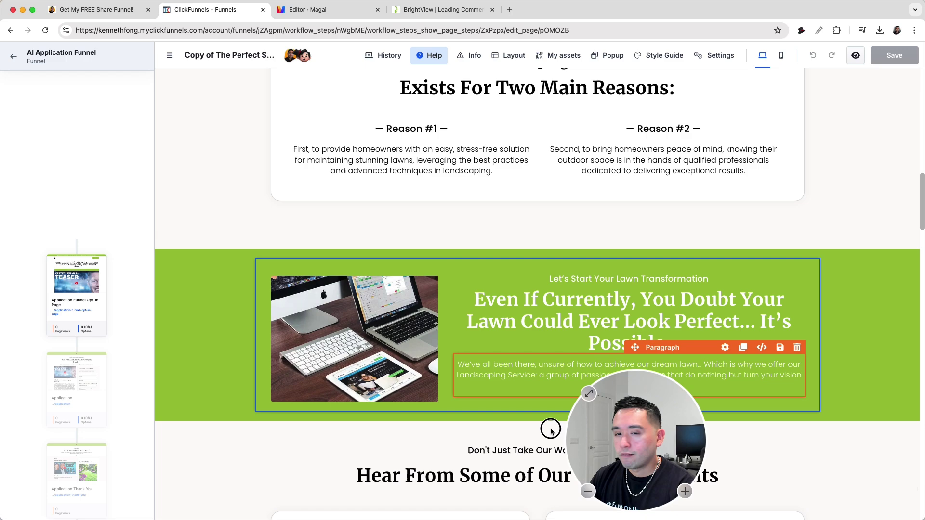
scroll(359, 322, down, 5)
scroll(359, 322, down, 5)
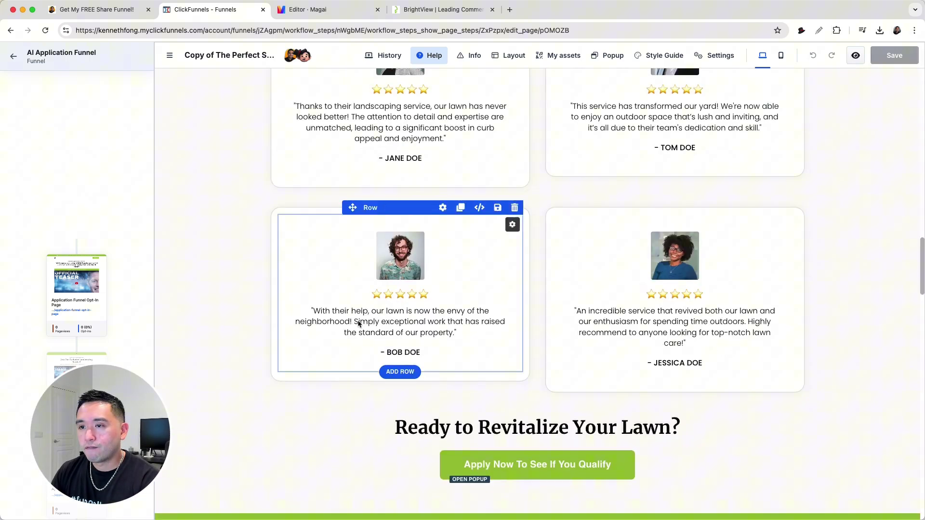
scroll(359, 322, down, 8)
scroll(359, 322, down, 1)
scroll(359, 322, down, 4)
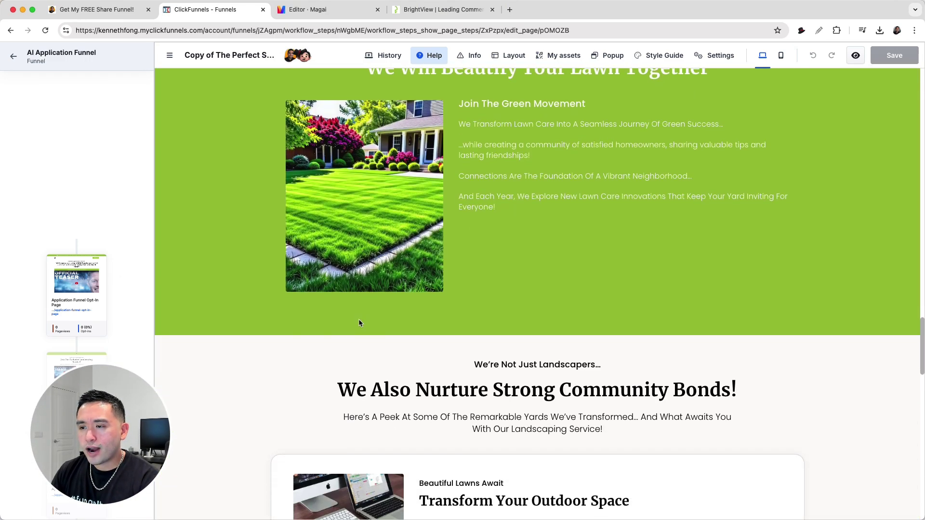
scroll(359, 322, down, 5)
scroll(358, 322, down, 6)
Step: Review the top of the page again, then bring up the BrightView reference site
key(Home)
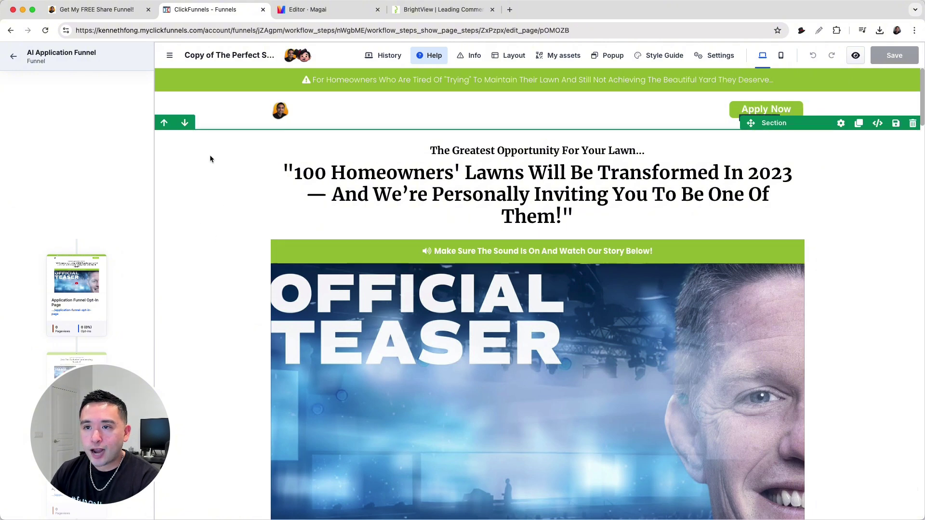
scroll(209, 156, down, 3)
scroll(209, 155, down, 2)
scroll(209, 156, down, 3)
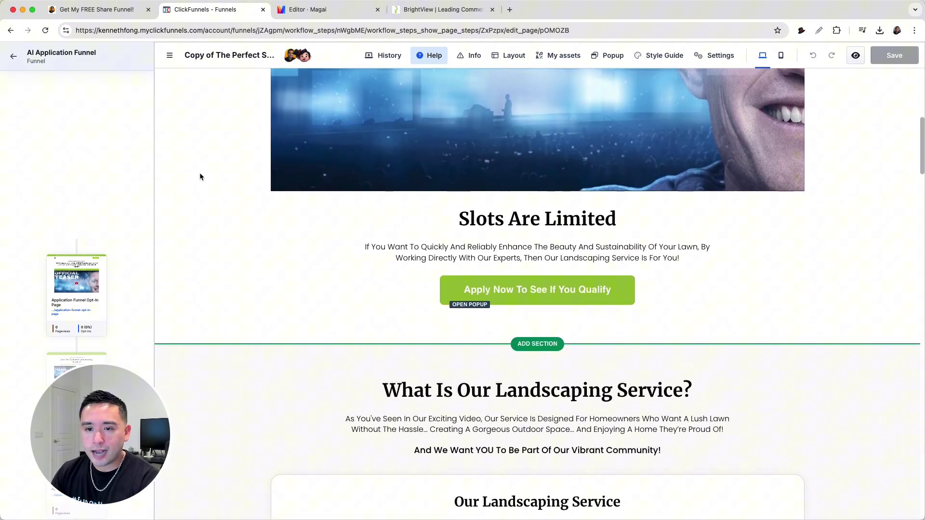
scroll(201, 175, up, 1)
scroll(200, 178, up, 2)
scroll(201, 179, up, 5)
scroll(200, 179, up, 1)
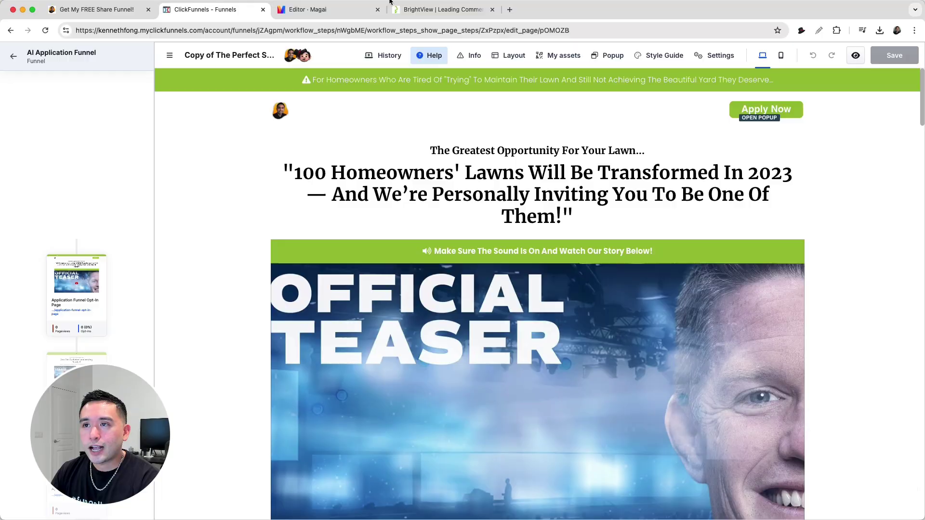
click(441, 9)
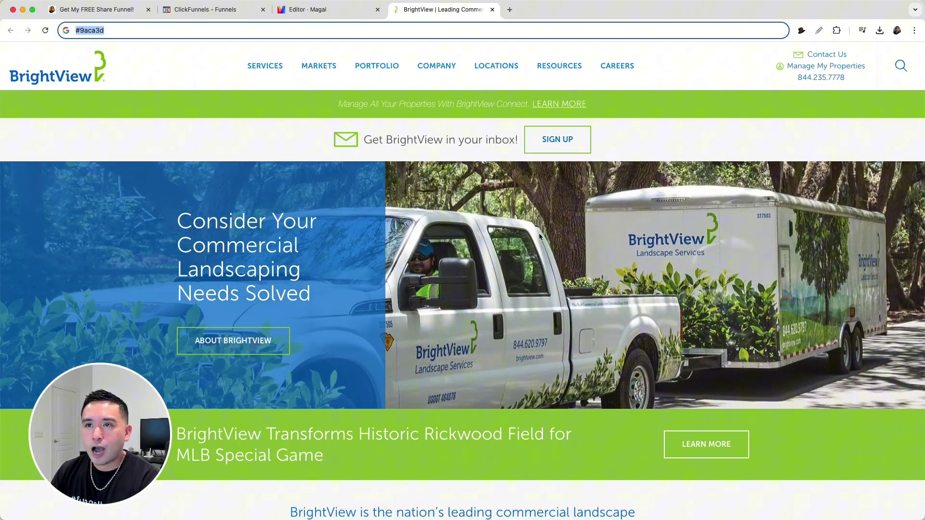
Step: Open Magai's image generator, keep Dall-E 3 as the model, and focus the description field
click(313, 12)
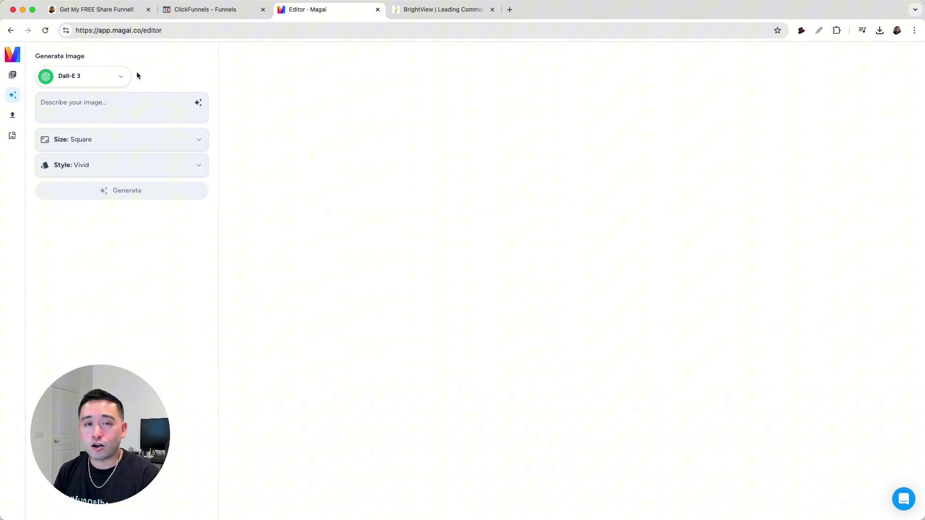
click(92, 83)
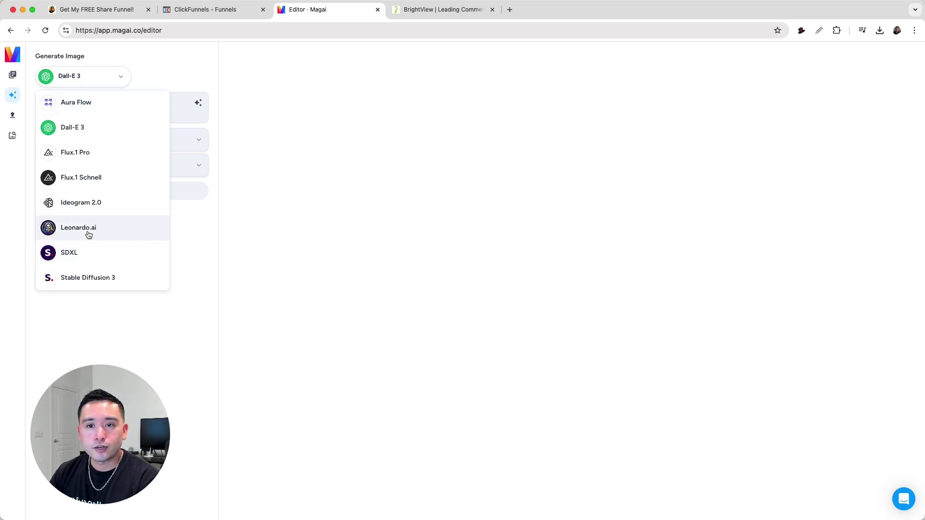
click(229, 72)
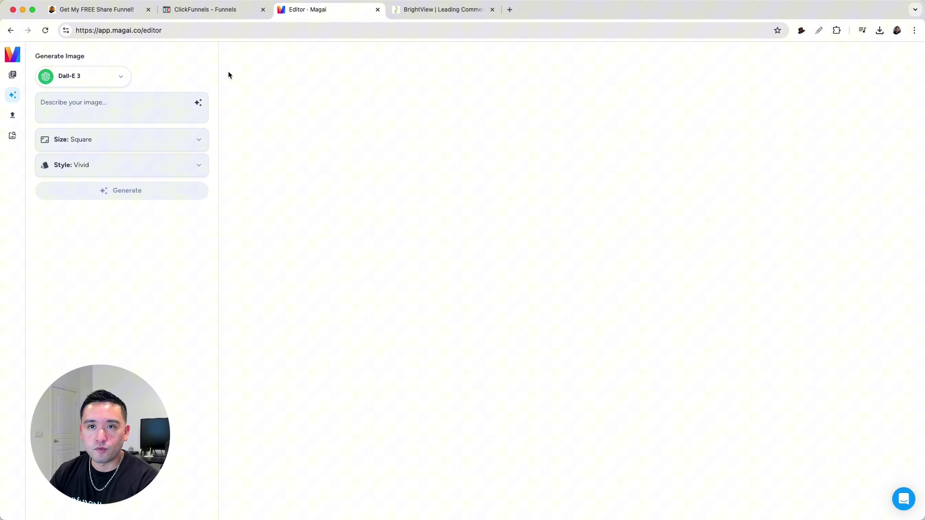
click(227, 10)
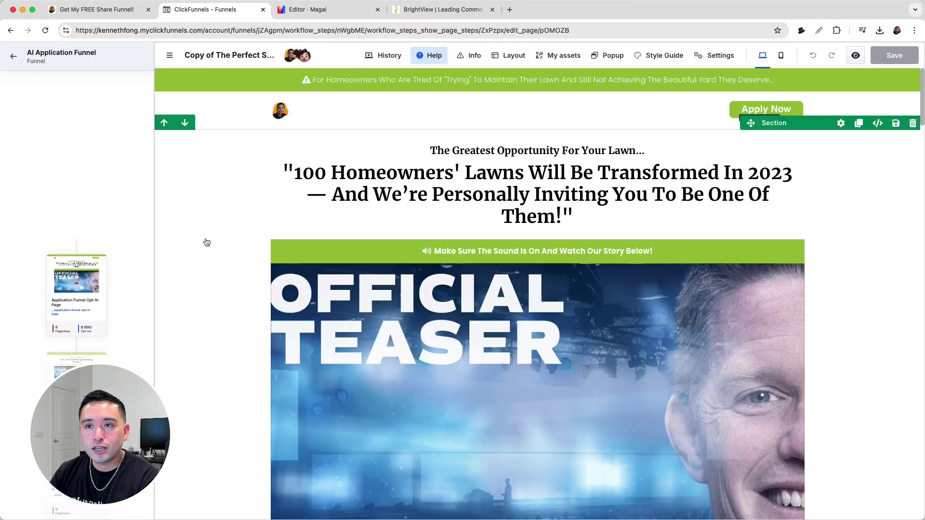
scroll(212, 289, down, 2)
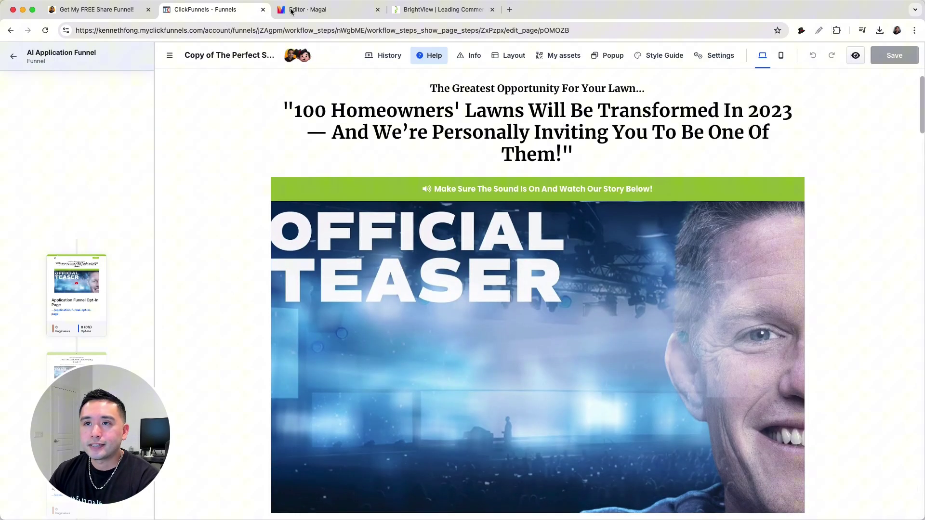
click(303, 9)
click(98, 102)
Step: Paste the California poppy backyard prompt and enhance it with AI
text(California poppy in the foreground and a nicely manicured backyard in the background.)
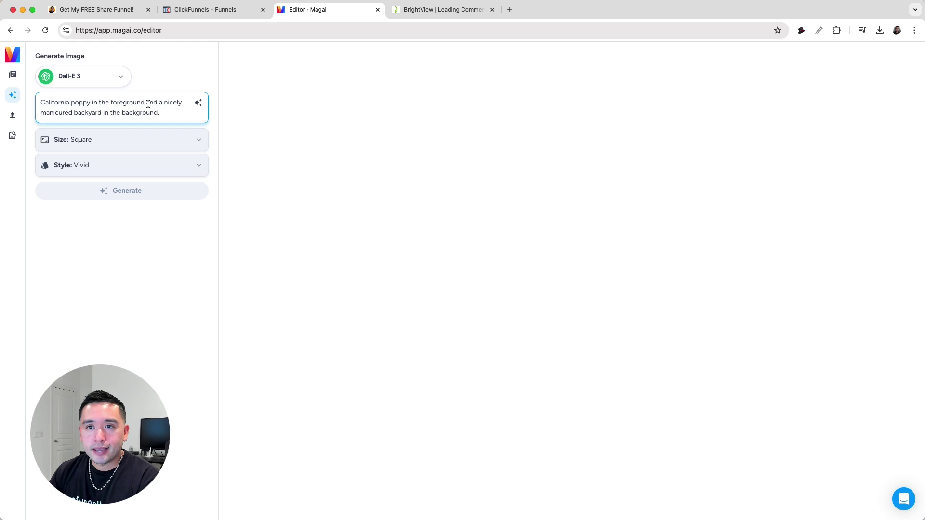
click(199, 105)
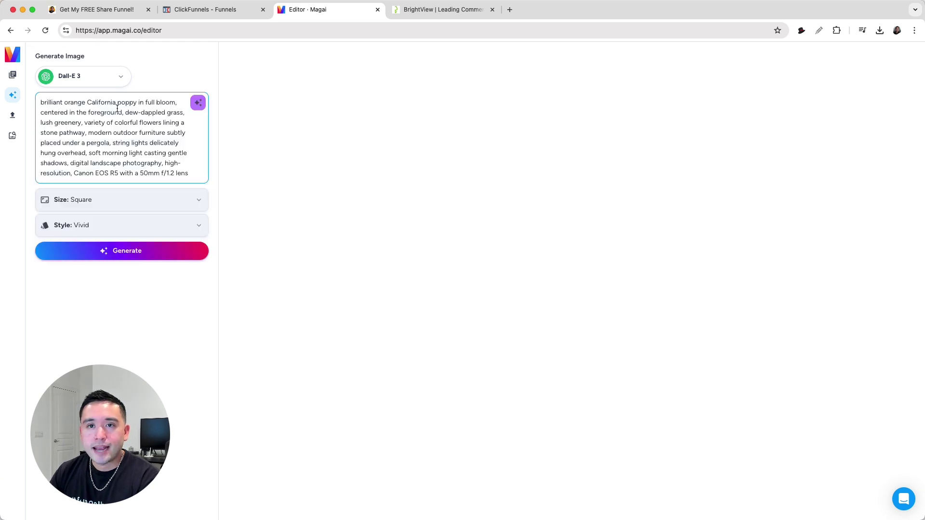
drag(43, 101, 174, 166)
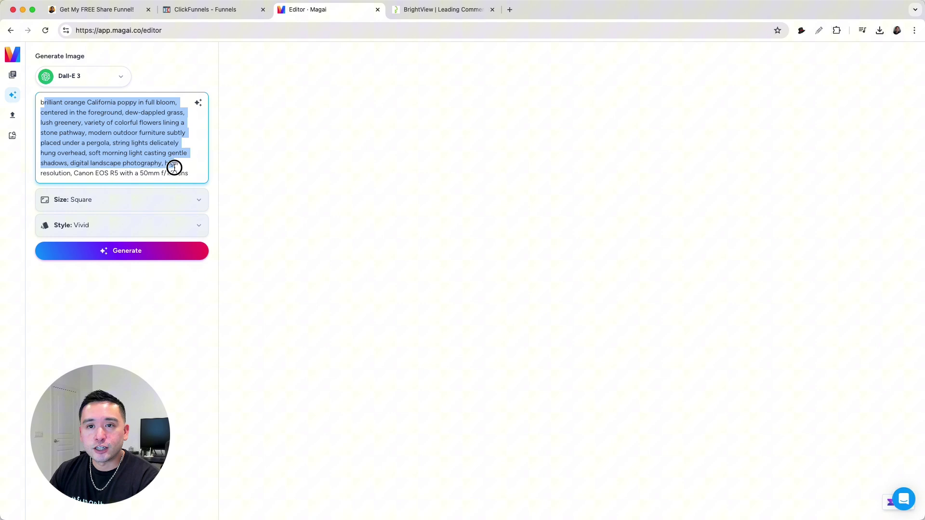
click(172, 164)
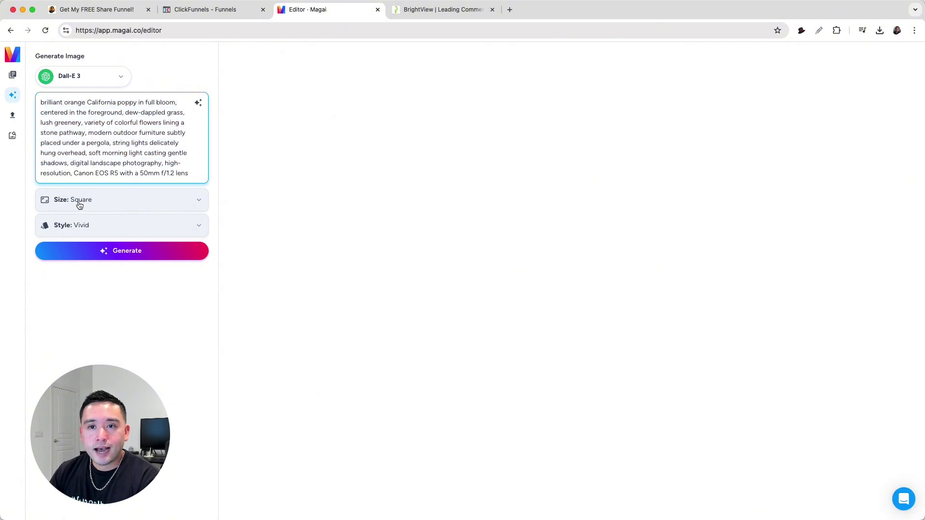
Step: Generate a Landscape 16:9 image with Flux.1 Pro and download it
click(82, 78)
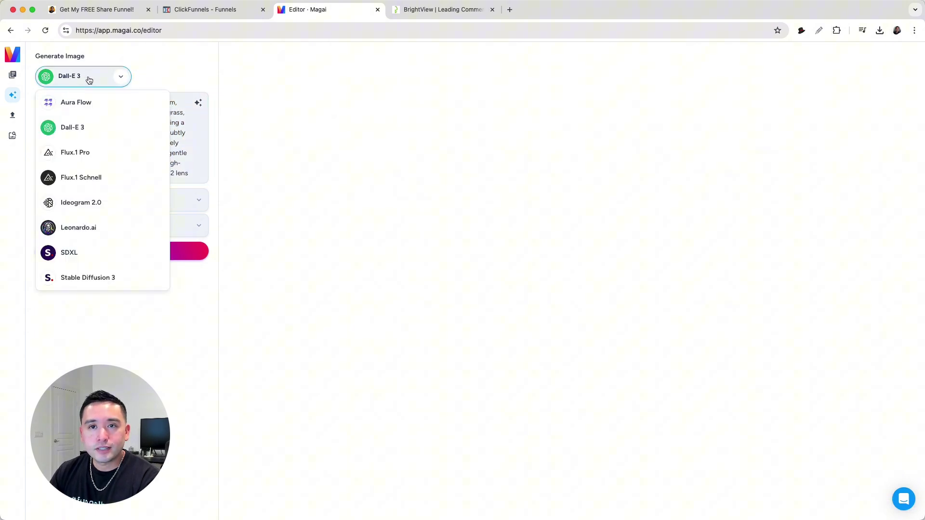
click(81, 159)
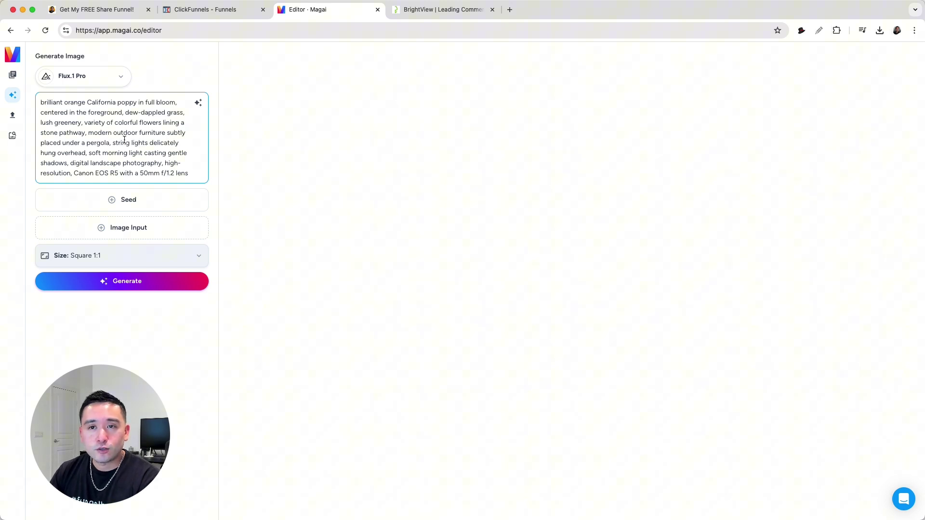
drag(121, 414, 804, 408)
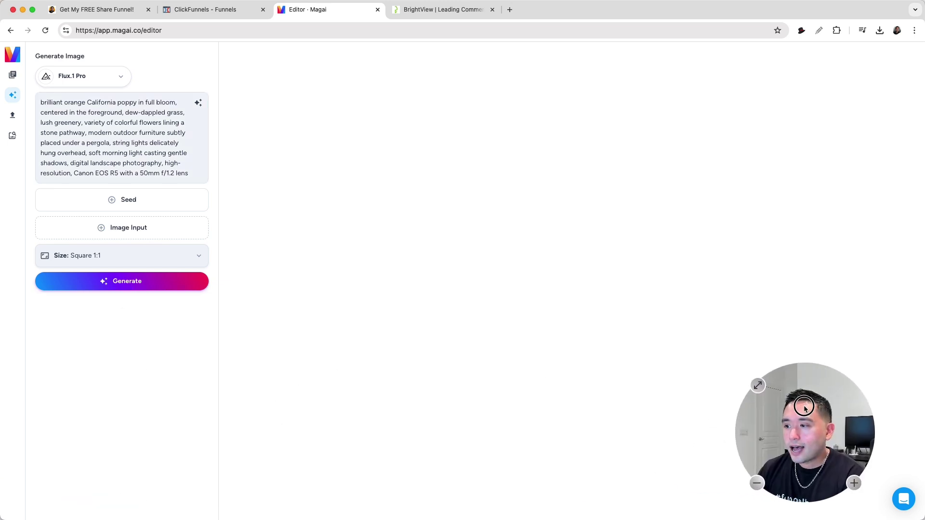
click(169, 256)
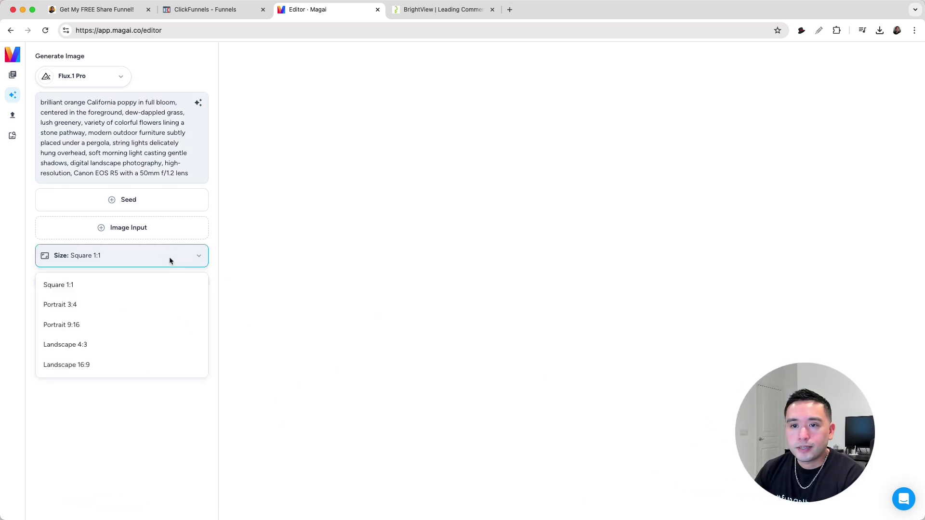
click(86, 369)
click(126, 289)
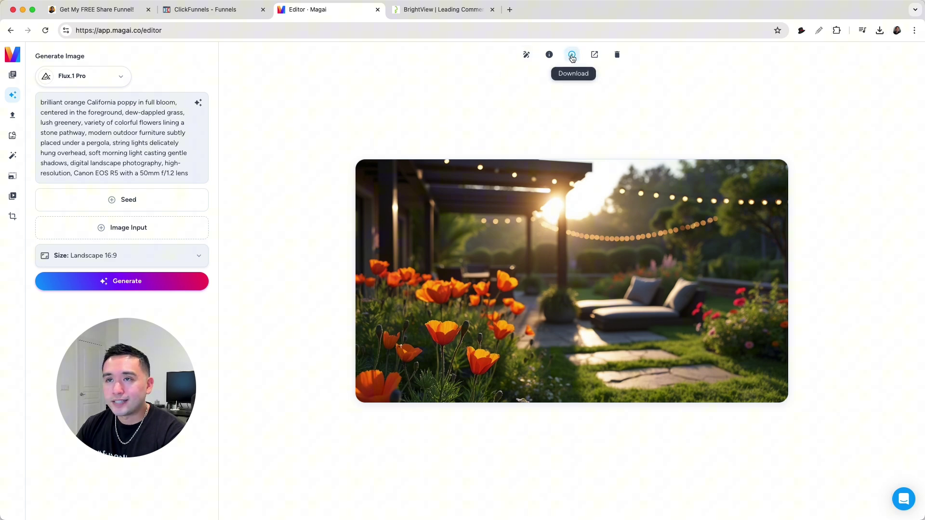
click(221, 11)
click(321, 10)
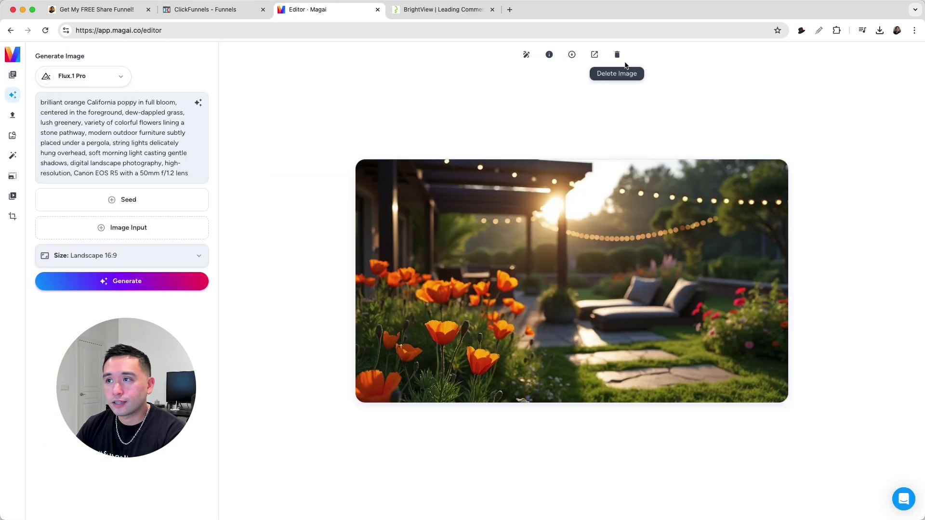
key(ctrl+shift+Tab)
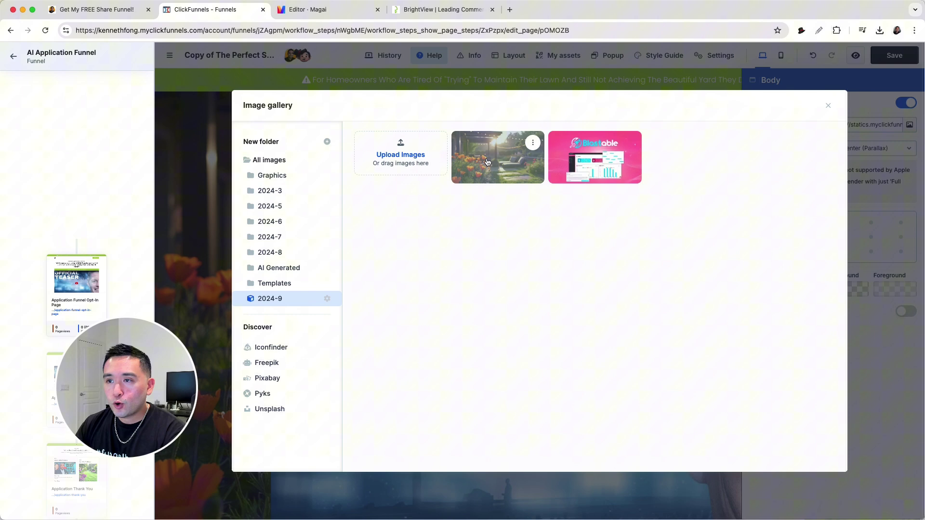
Step: Close the image gallery and Body settings, then scroll over the new poppy-garden background
click(828, 108)
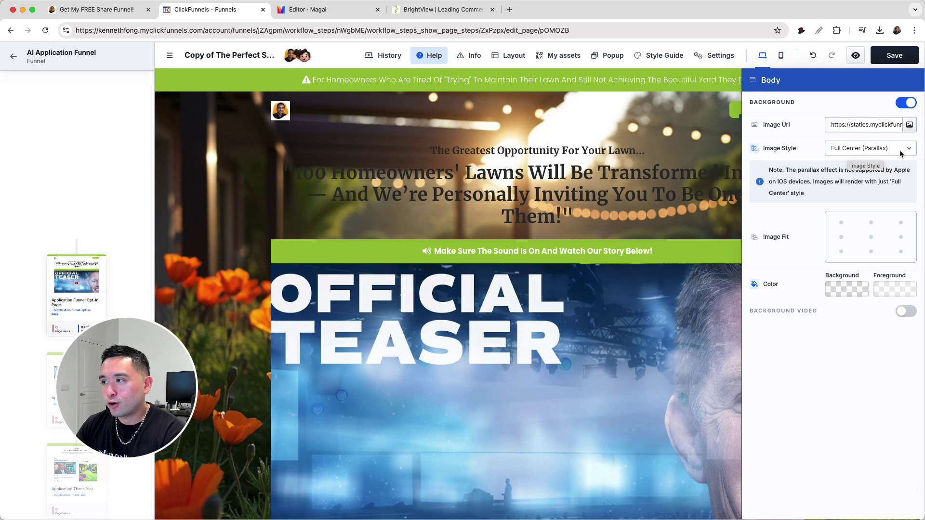
key(Escape)
scroll(823, 199, down, 4)
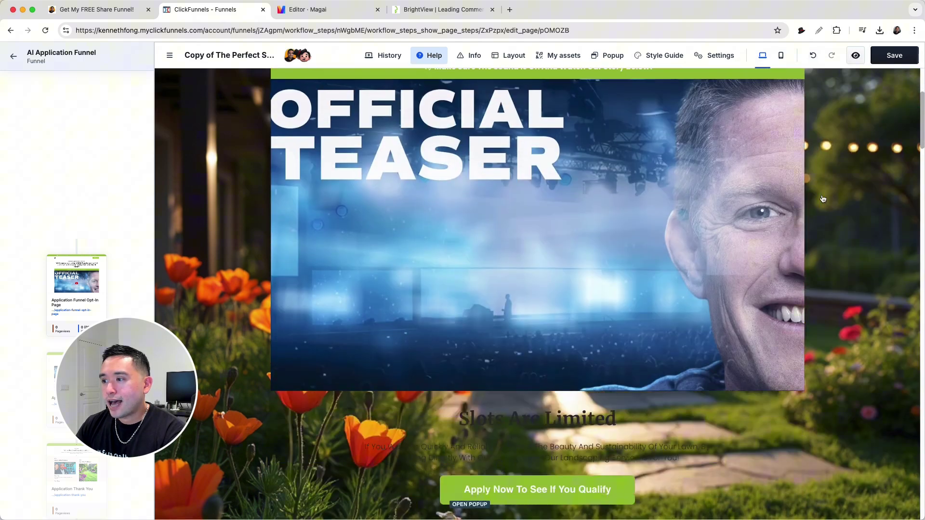
scroll(823, 199, down, 3)
scroll(823, 199, down, 2)
scroll(826, 199, up, 5)
scroll(829, 199, up, 4)
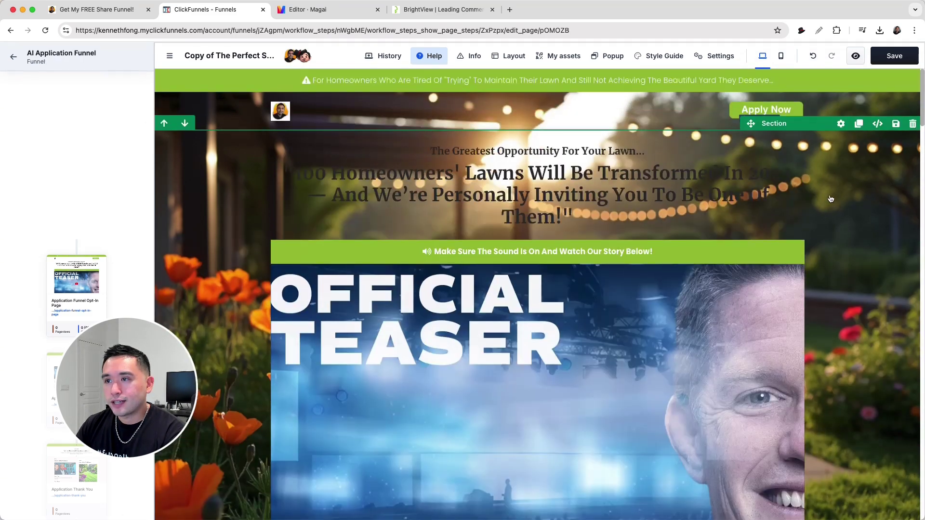
Step: Set the lead-in line's text colour to the brighter brand green
click(665, 152)
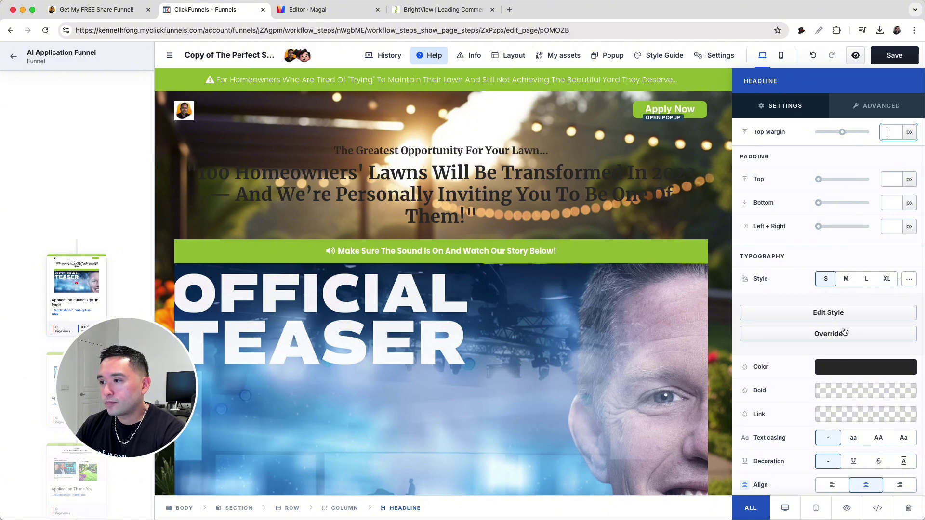
click(843, 368)
drag(754, 342, 692, 250)
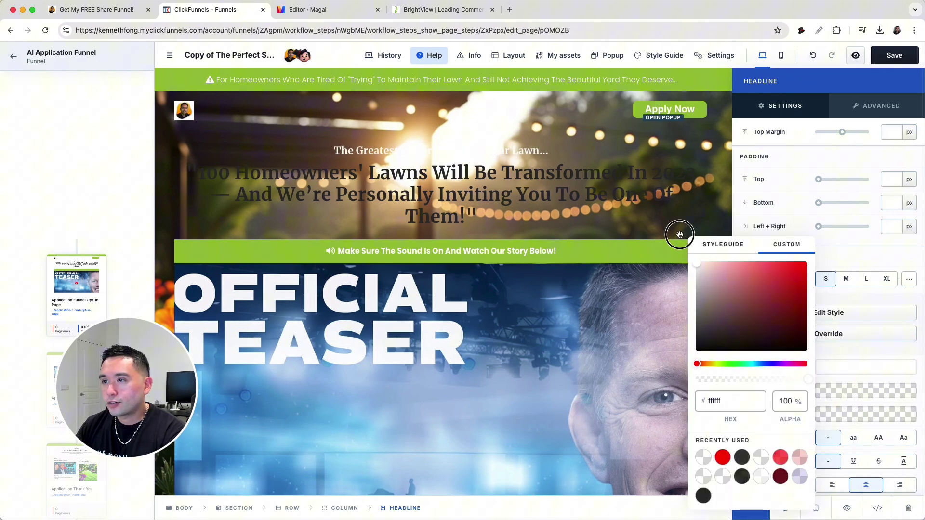
click(839, 400)
click(799, 395)
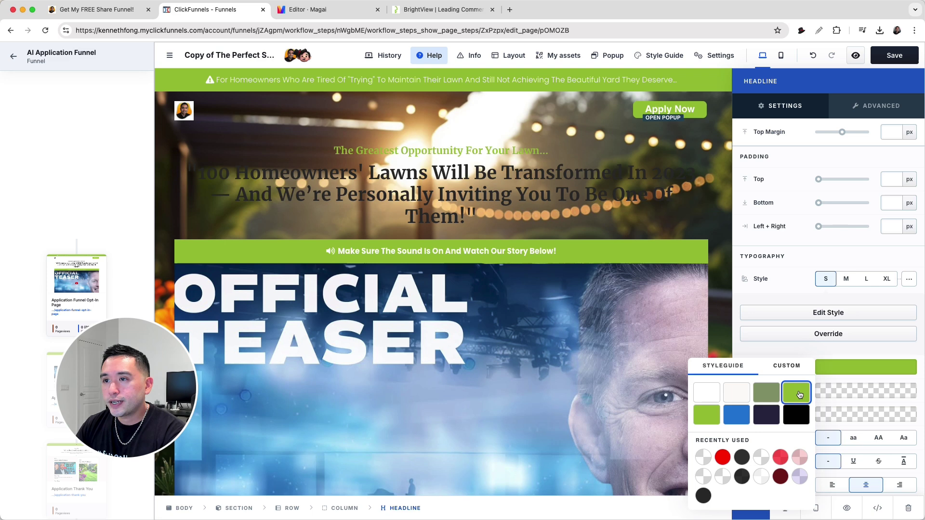
click(706, 425)
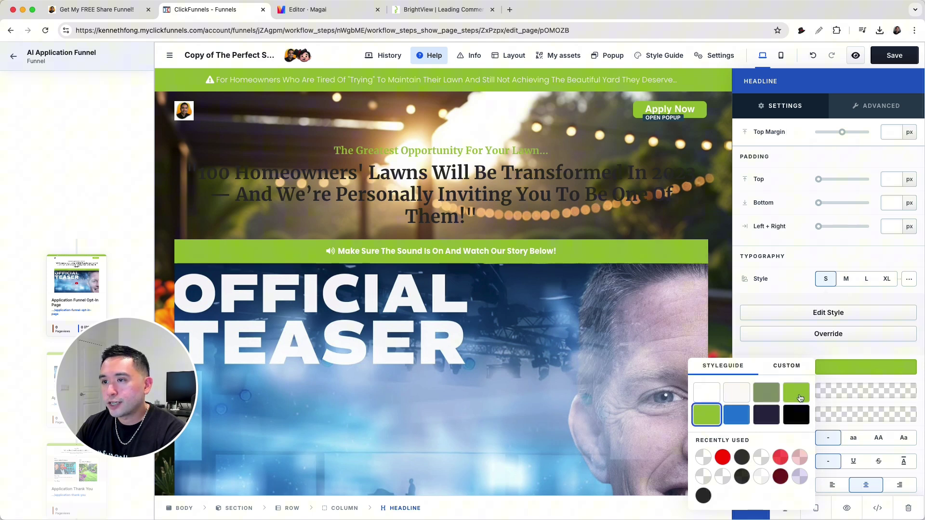
key(Escape)
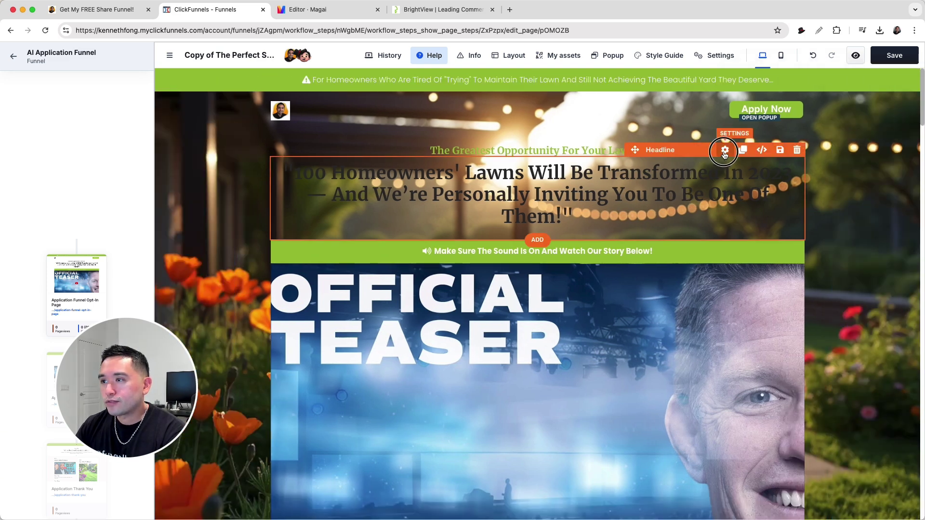
Step: Make the main lawn-transformation headline green as well
click(725, 151)
click(839, 366)
key(Escape)
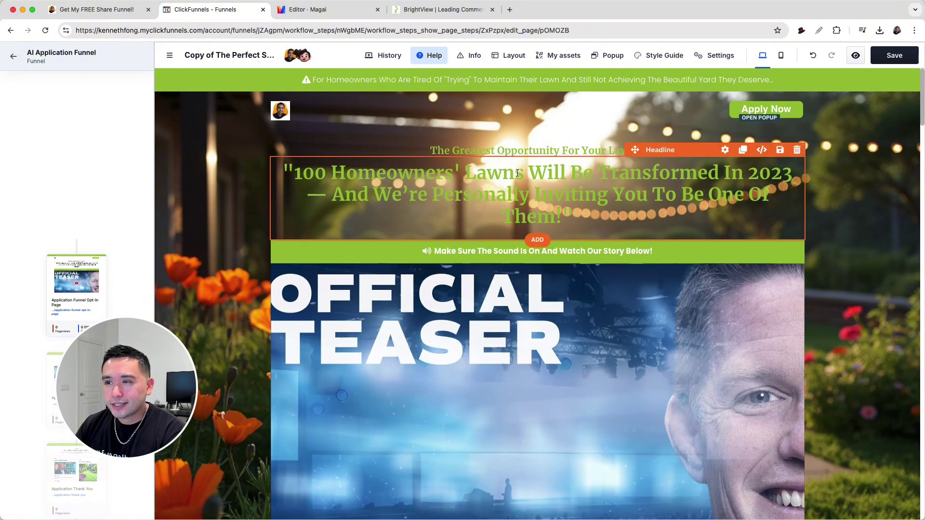
Step: Add a black background overlay at about 73% opacity to darken the poppy image
click(719, 55)
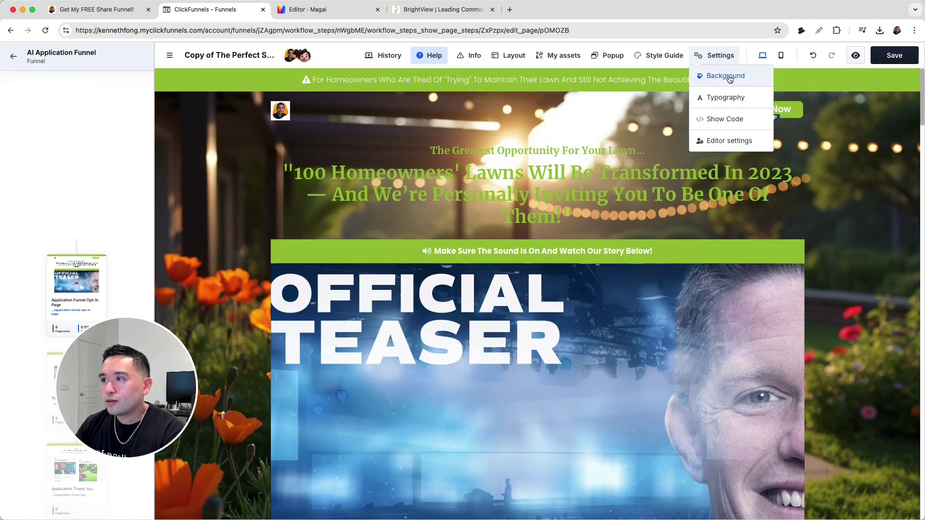
click(730, 77)
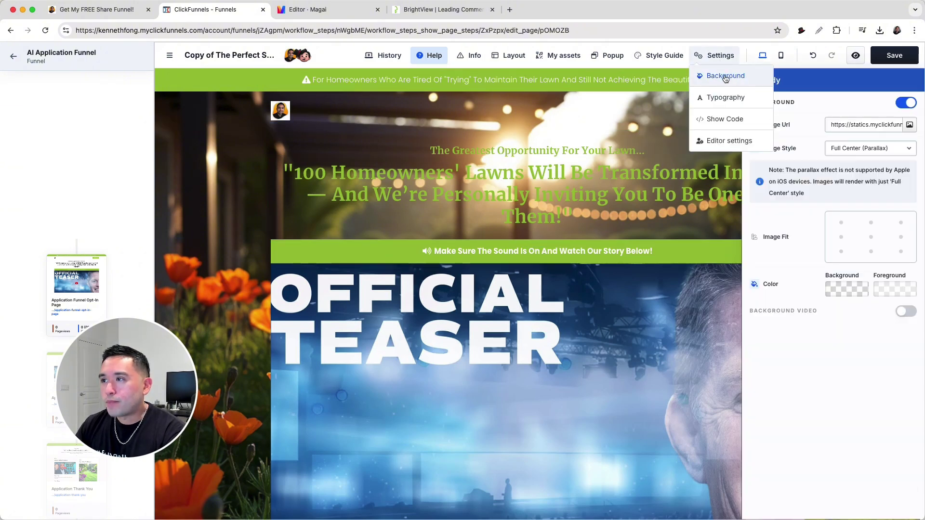
click(889, 289)
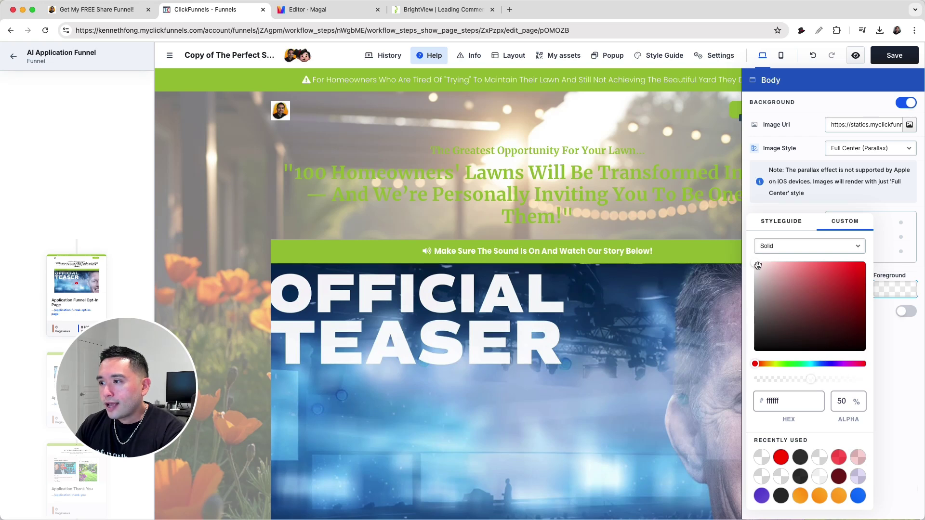
drag(758, 265, 755, 352)
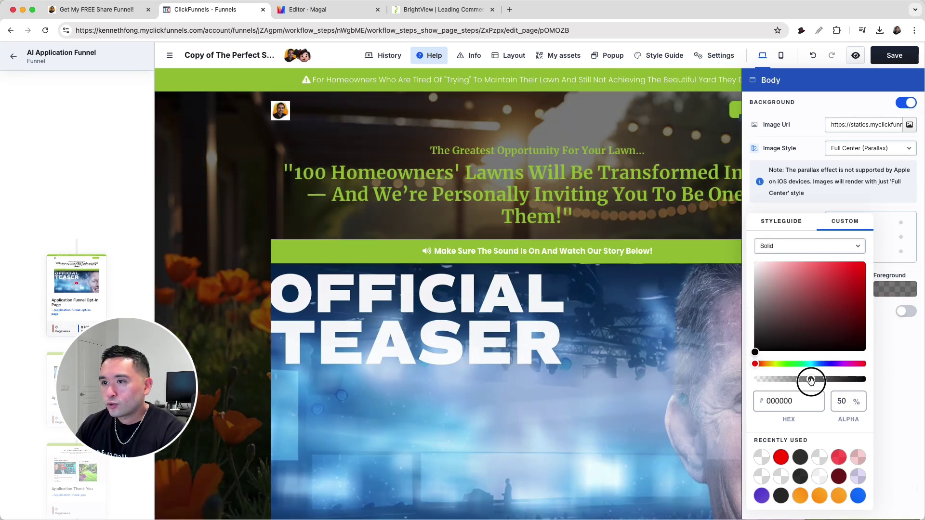
drag(811, 381, 836, 380)
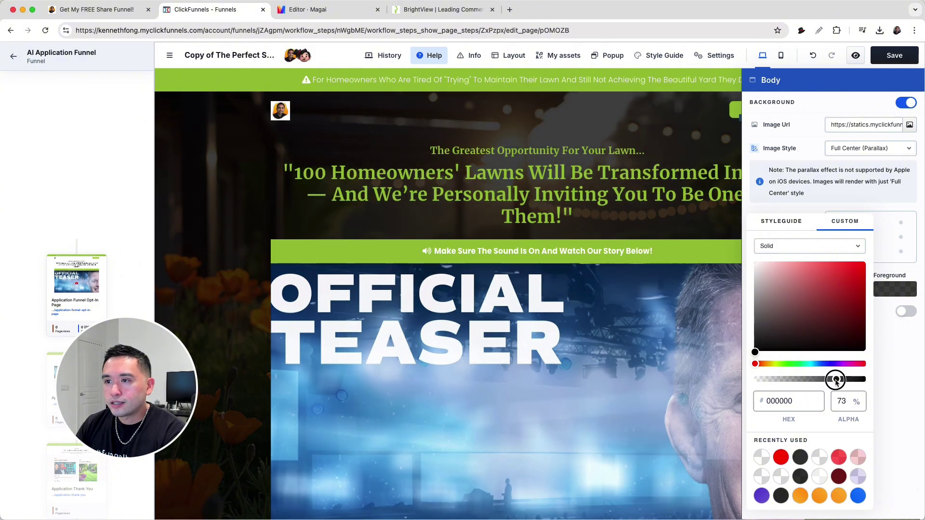
click(654, 154)
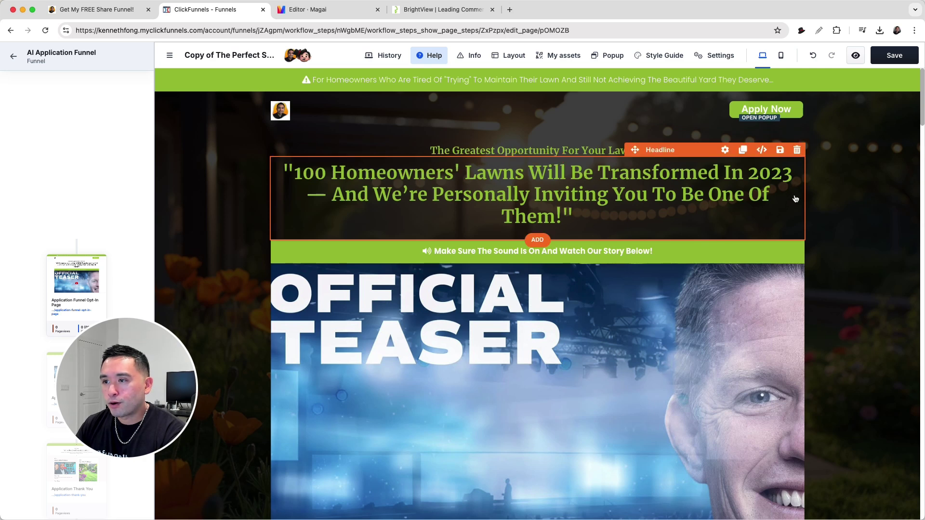
Step: Select the full text of the main headline for rewriting
scroll(796, 199, down, 2)
scroll(626, 169, up, 3)
click(455, 125)
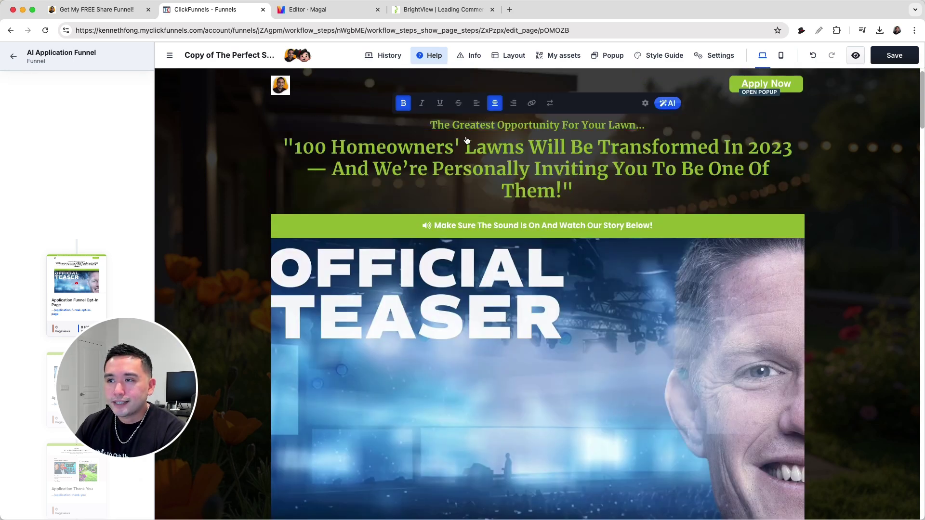
click(377, 148)
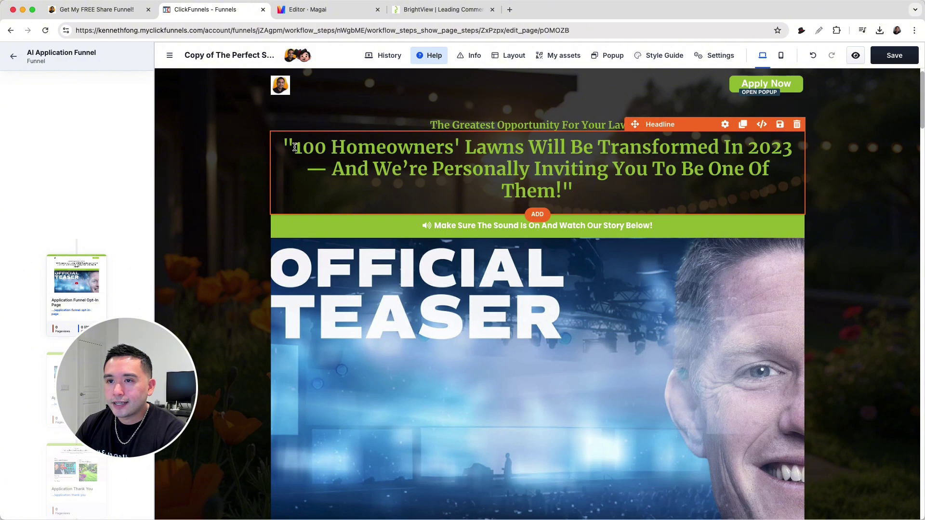
click(480, 156)
triple_click(480, 156)
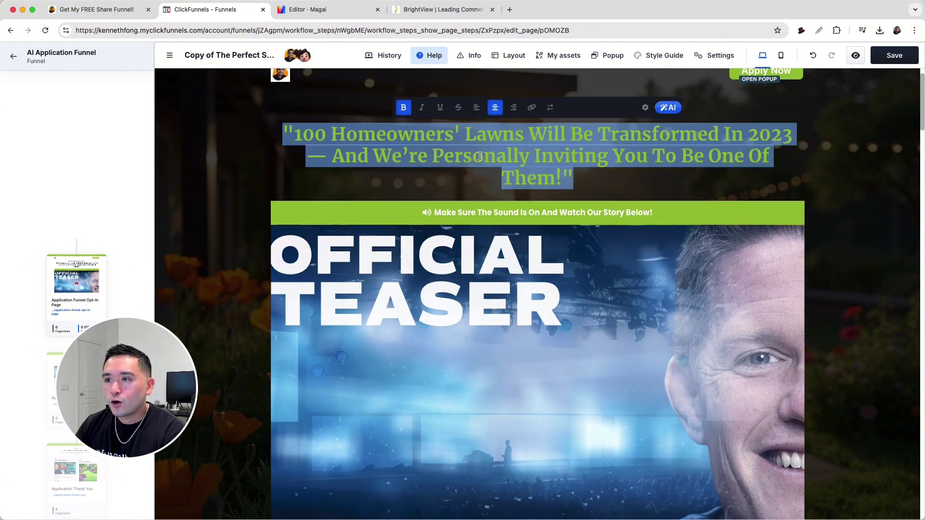
Step: Ask Napoleon AI for a headline rewrite mentioning a free consultation, then ten more options
click(671, 109)
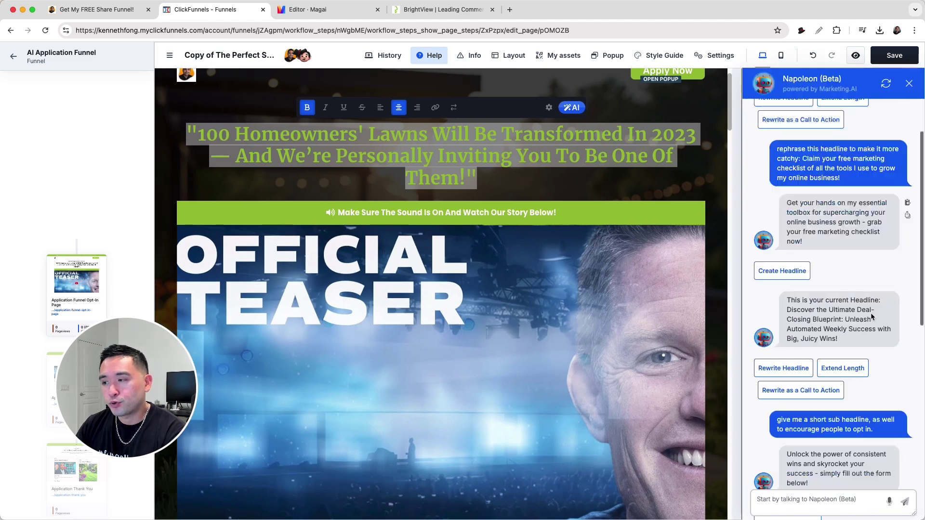
click(782, 505)
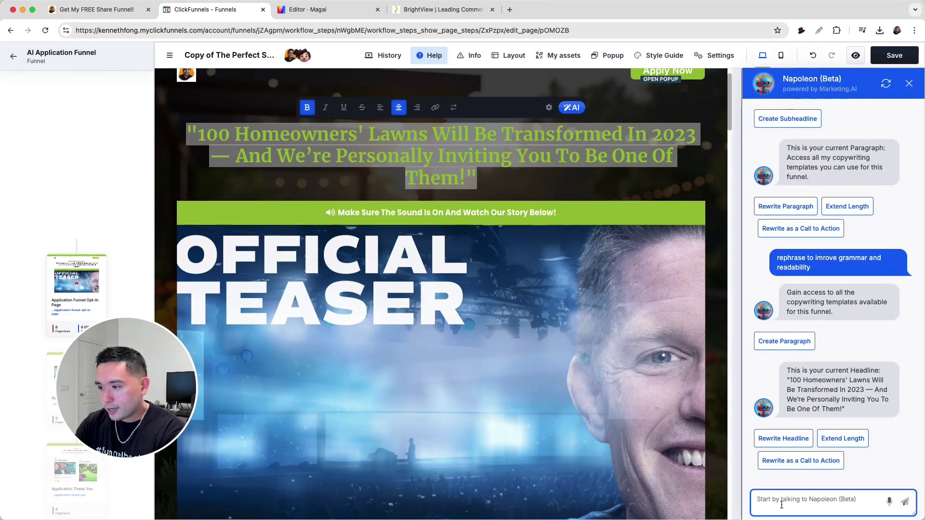
text(rewrite by mentioning a free consultation)
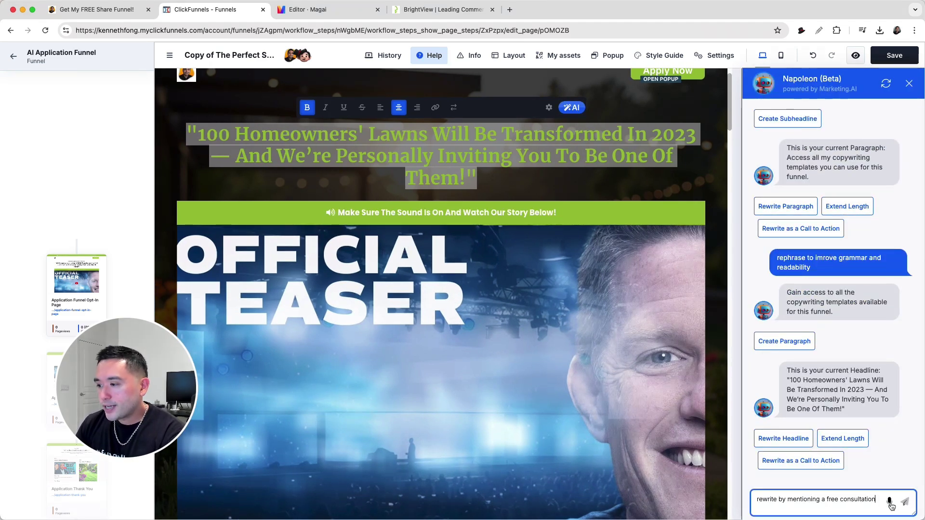
key(Return)
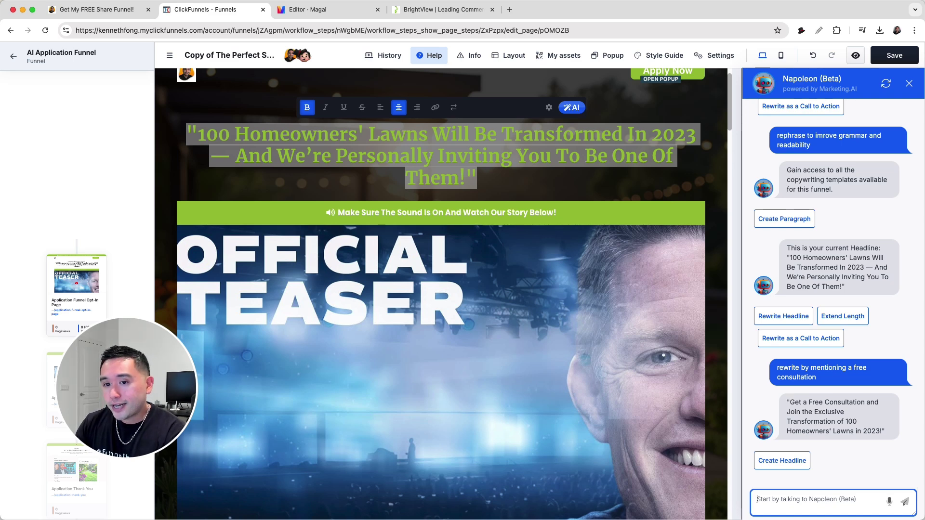
text(give me)
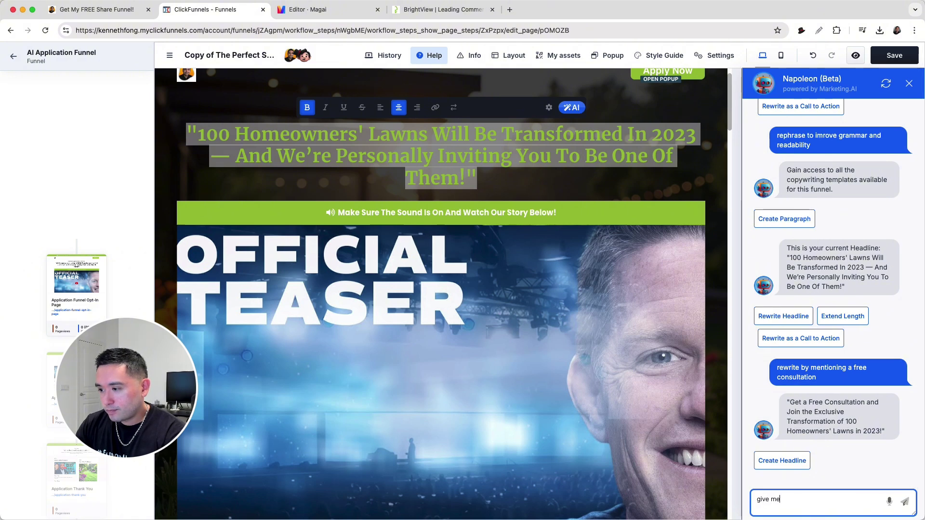
text( 10 more options.)
key(Return)
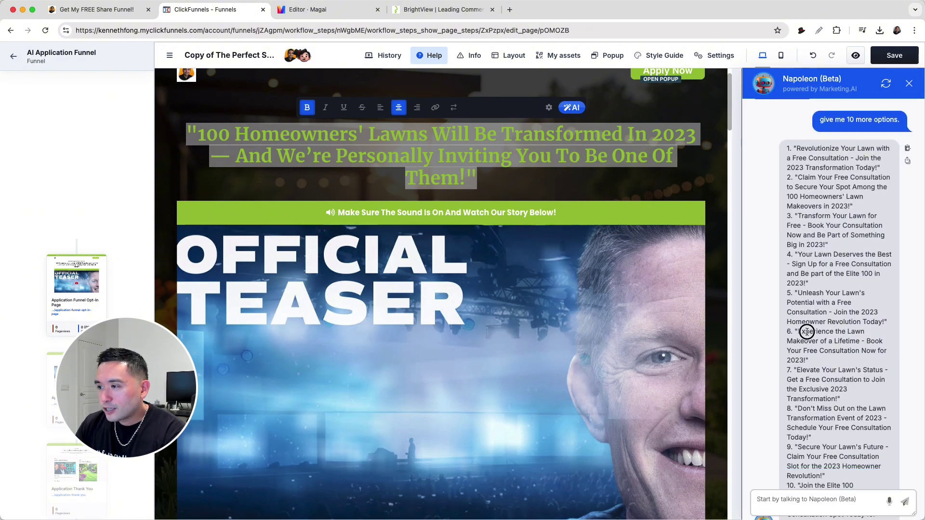
Step: Paste the sixth AI suggestion over the headline and change its year to 2024
mouse_move(799, 332)
mouse_down()
mouse_move(887, 350)
mouse_move(806, 359)
mouse_up()
key(super+c)
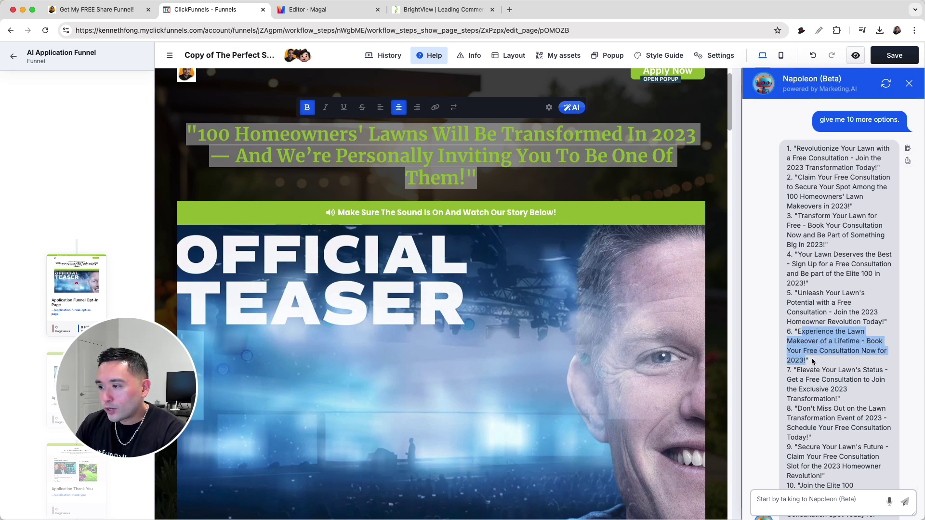
click(616, 165)
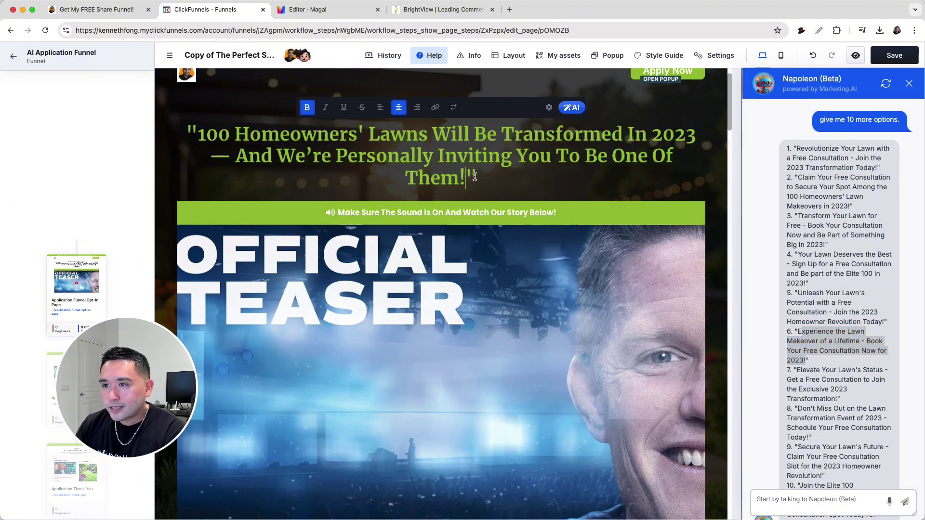
drag(474, 176, 187, 136)
key(super+v)
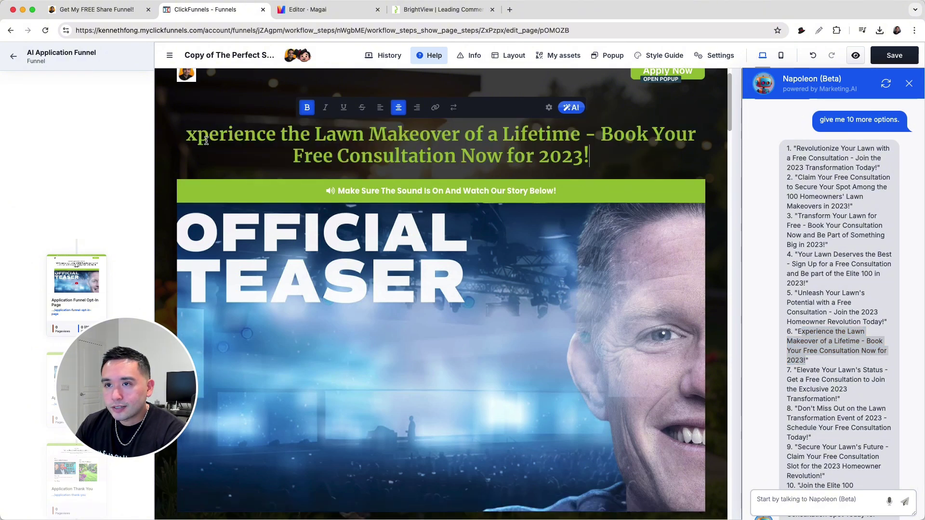
key(BackSpace)
key(BackSpace)
text(4)
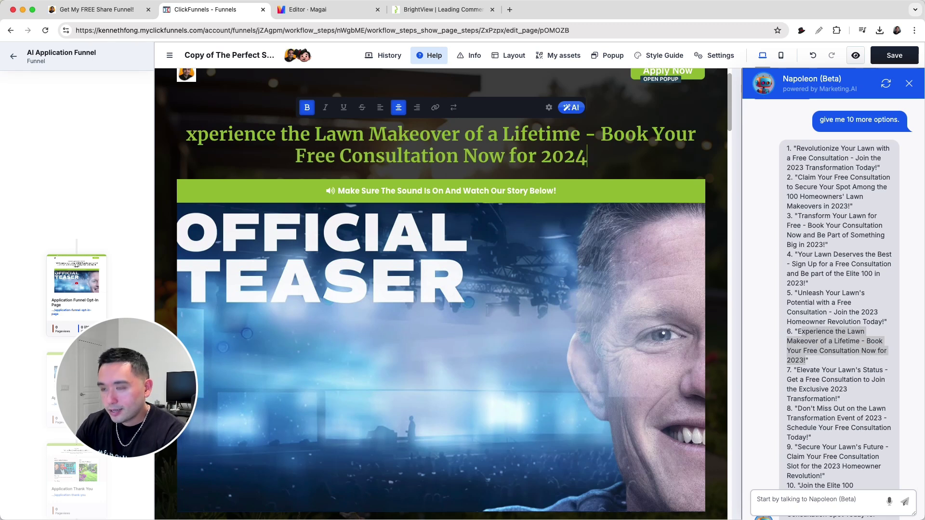
text(!)
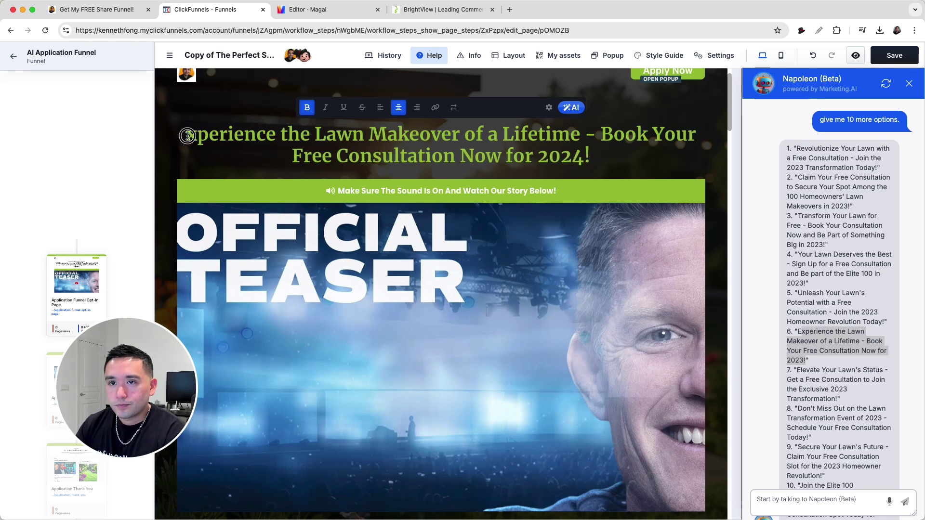
text(E)
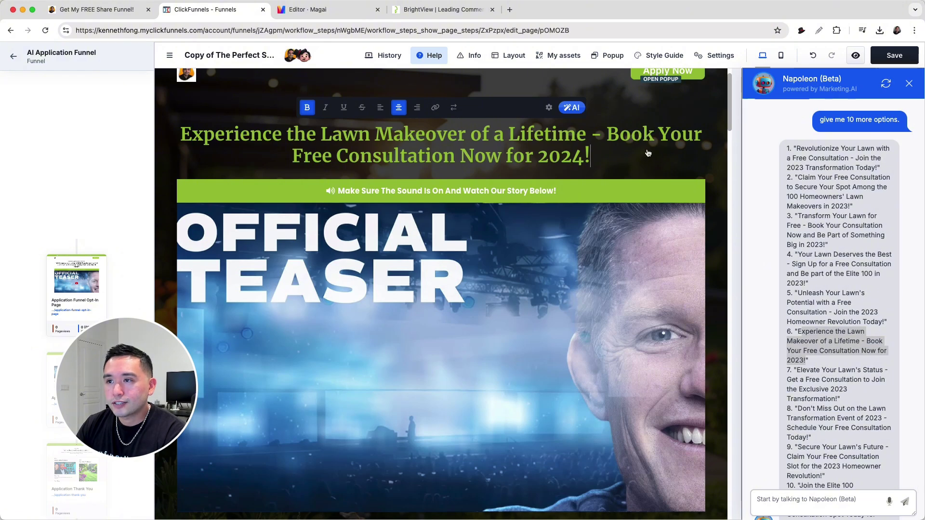
Step: Close the AI panel and color the Slots Are Limited heading with the Styleguide green
click(909, 83)
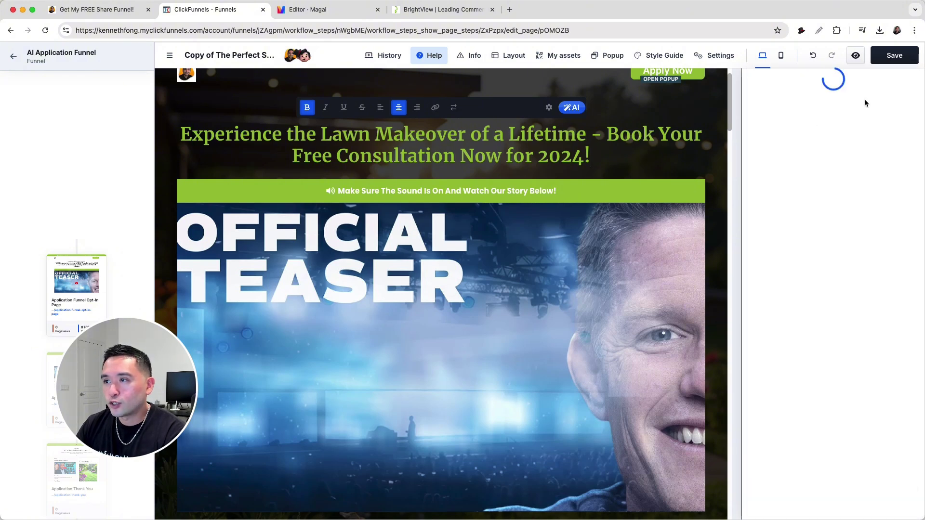
scroll(437, 285, down, 1)
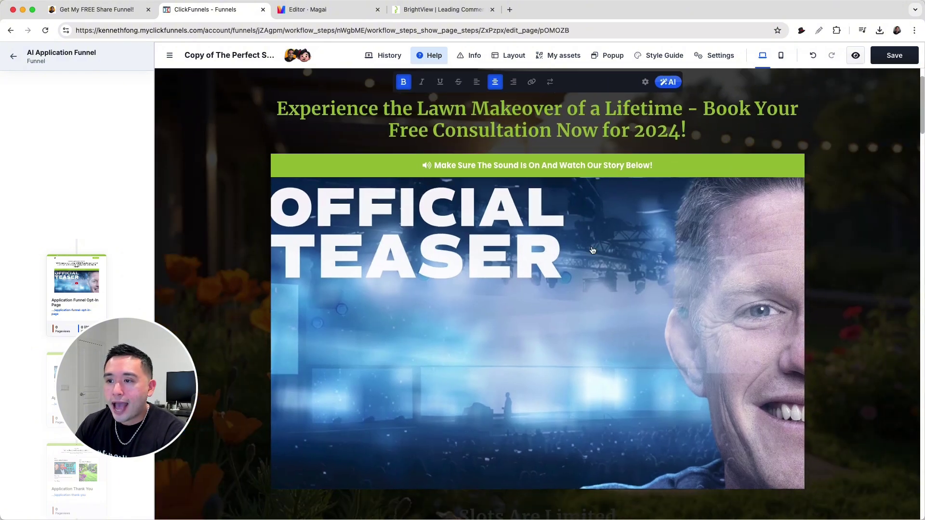
scroll(465, 305, down, 1)
scroll(526, 341, down, 4)
click(537, 413)
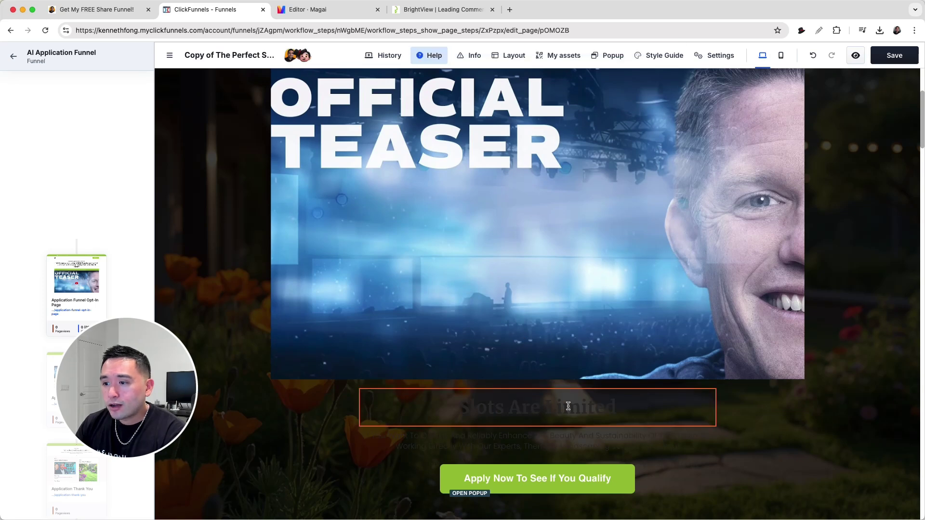
click(636, 383)
click(861, 367)
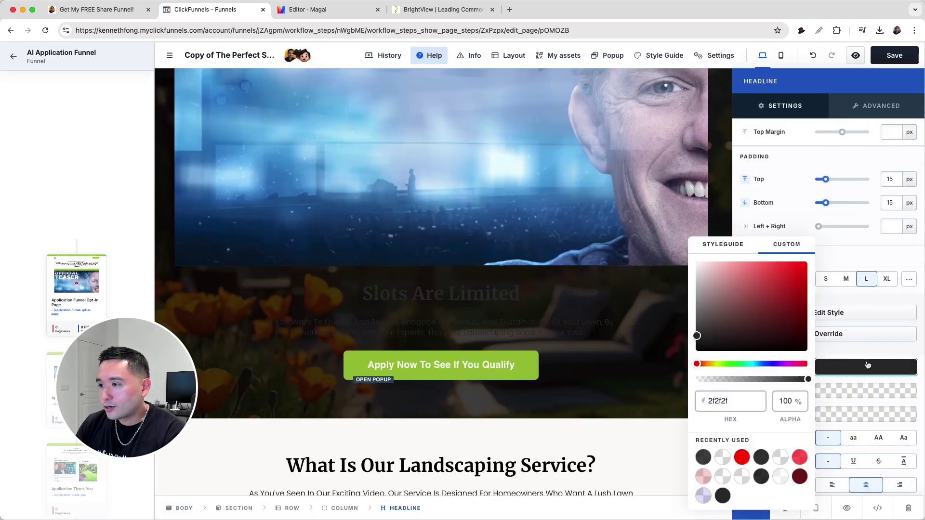
click(722, 249)
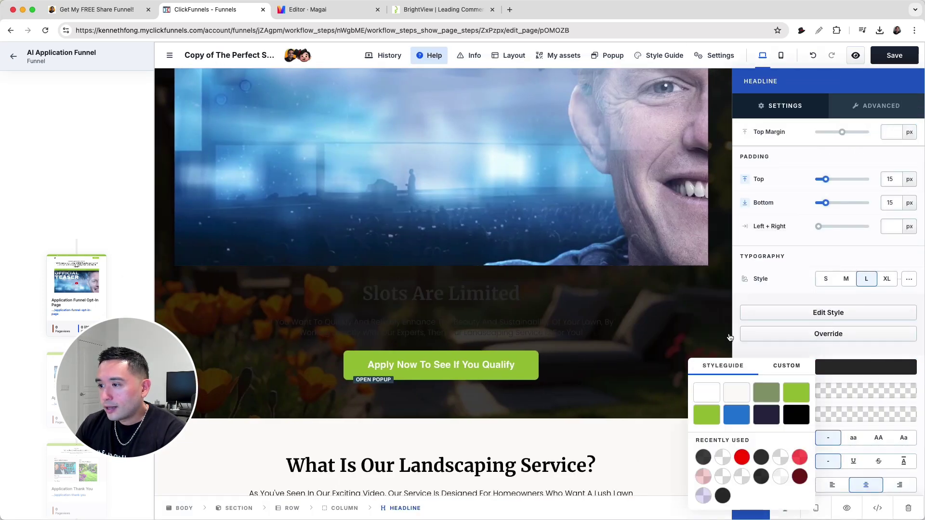
click(794, 394)
click(620, 388)
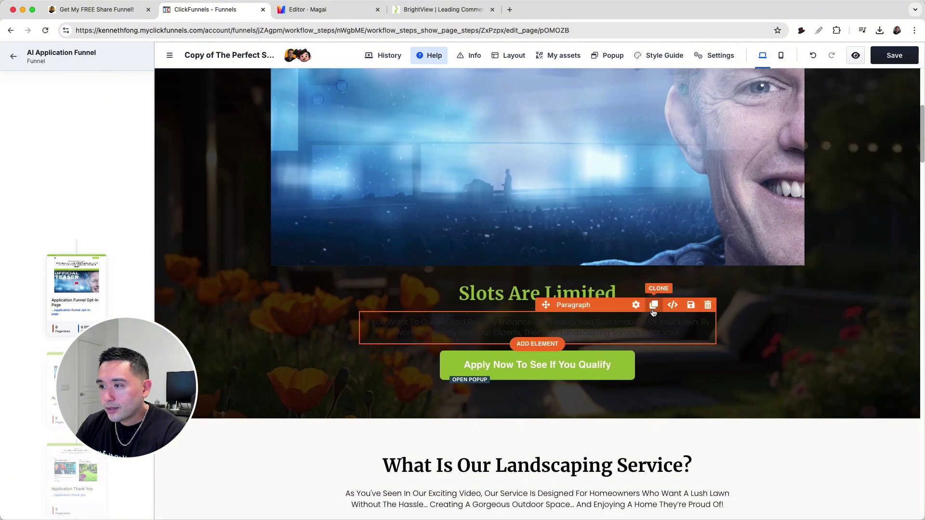
Step: Set the paragraph beneath the heading to white (ffffff) text
click(644, 310)
click(830, 376)
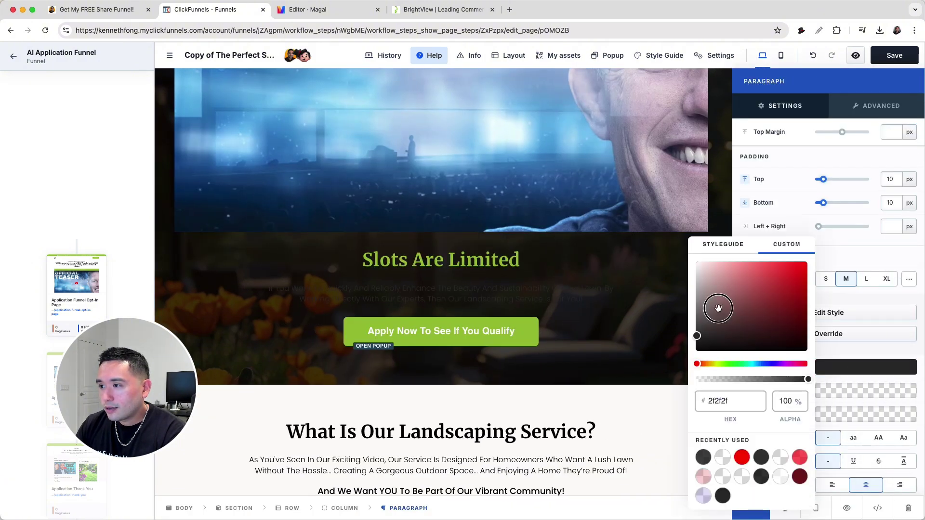
drag(717, 306, 679, 248)
click(590, 293)
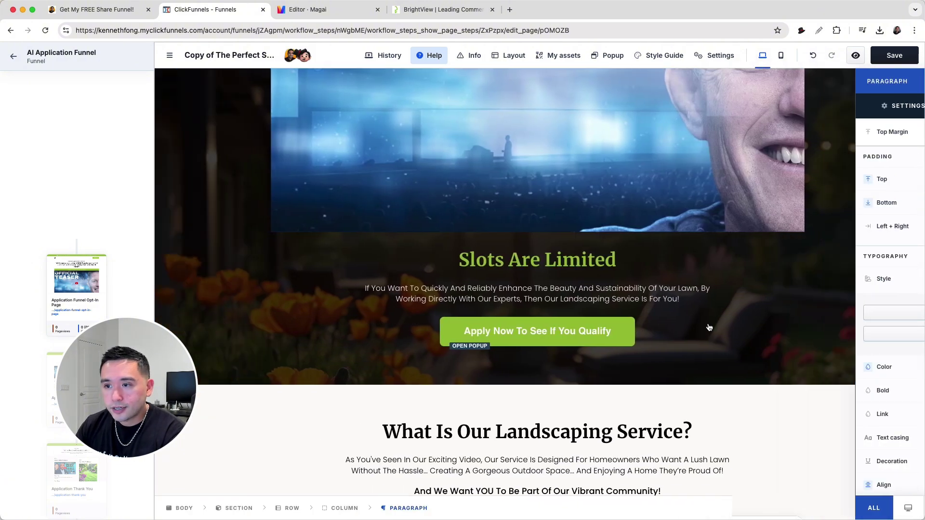
scroll(550, 366, down, 2)
scroll(461, 340, down, 2)
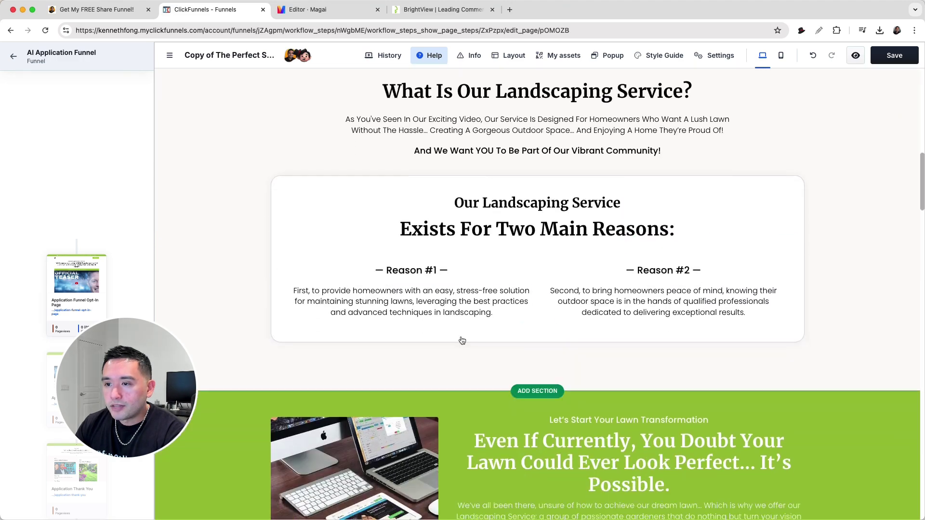
scroll(614, 374, down, 7)
scroll(587, 371, down, 3)
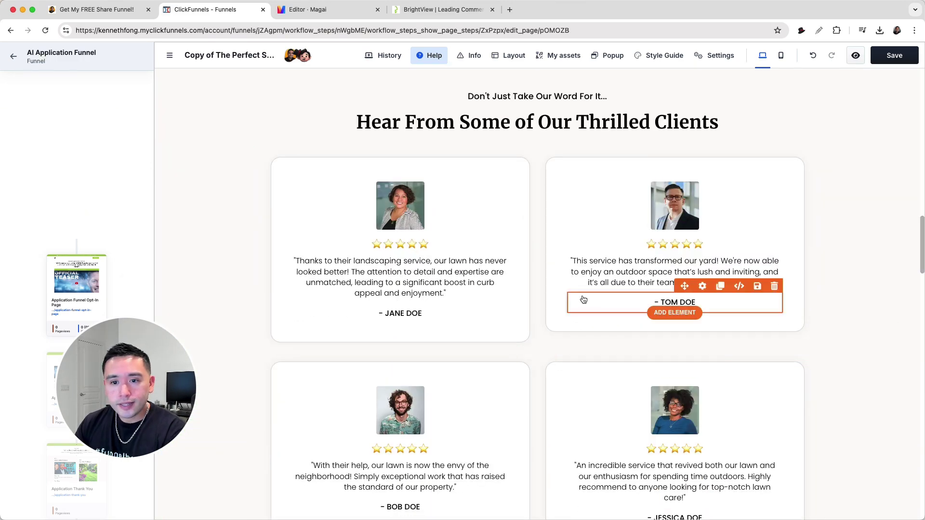
scroll(579, 302, down, 2)
scroll(577, 302, down, 1)
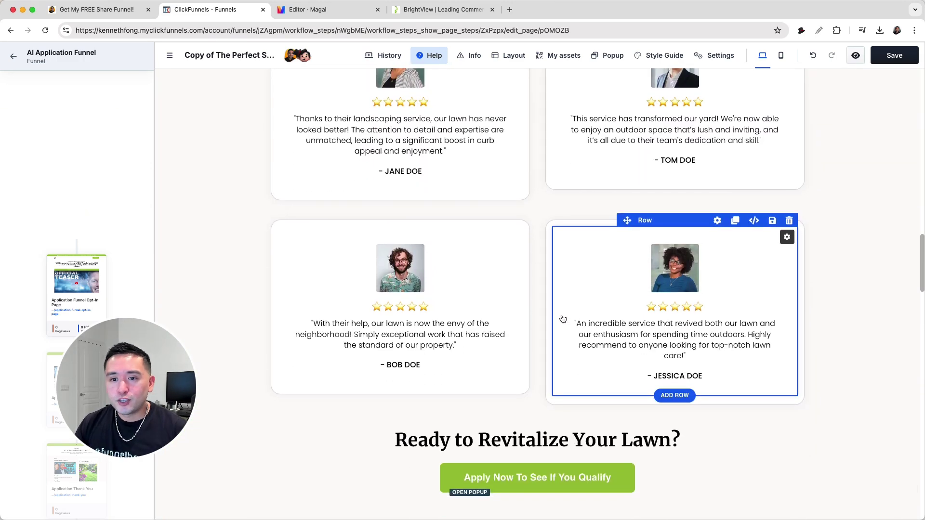
scroll(557, 328, down, 1)
scroll(553, 345, down, 2)
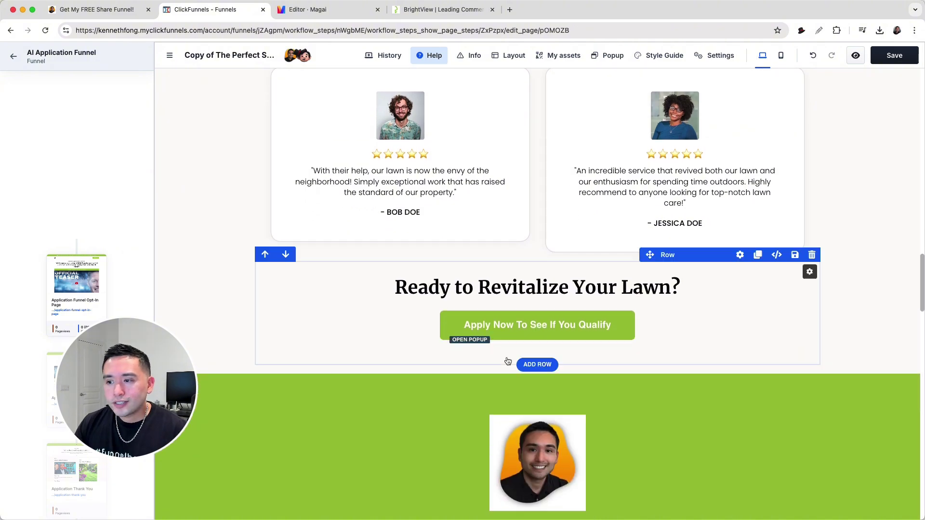
scroll(502, 362, down, 10)
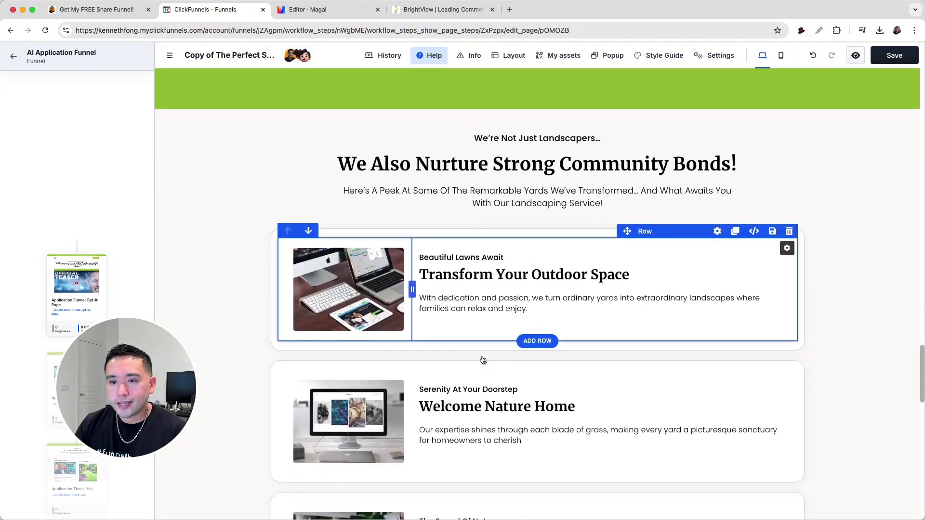
scroll(484, 360, up, 5)
scroll(484, 359, up, 10)
scroll(484, 361, up, 5)
scroll(484, 360, up, 5)
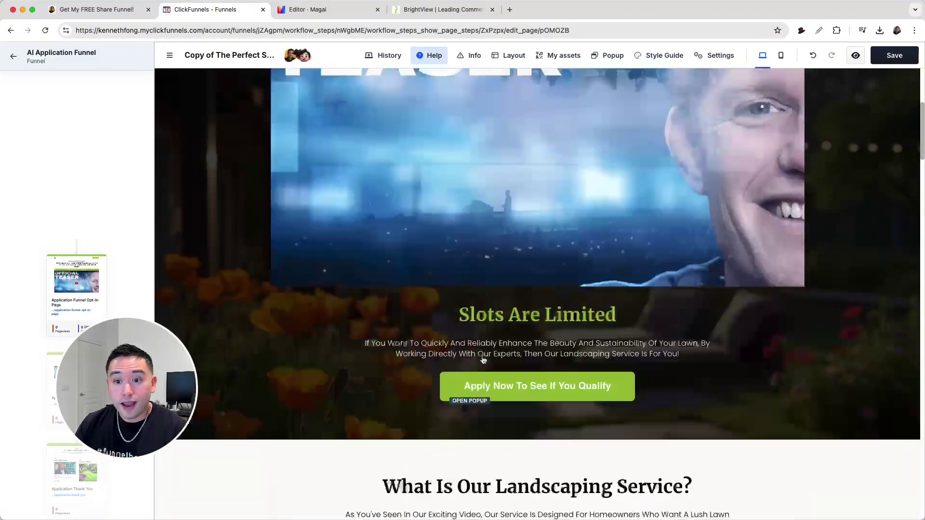
scroll(483, 360, up, 3)
scroll(484, 361, up, 3)
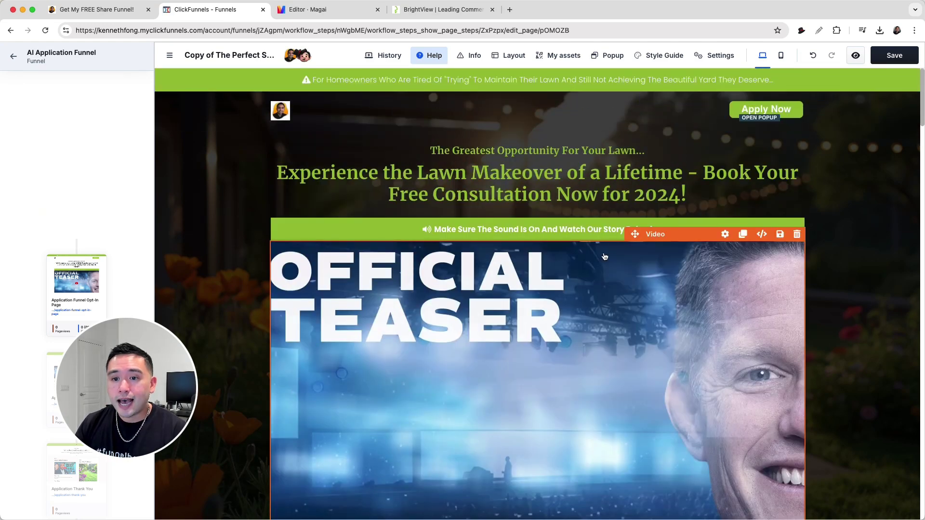
click(781, 56)
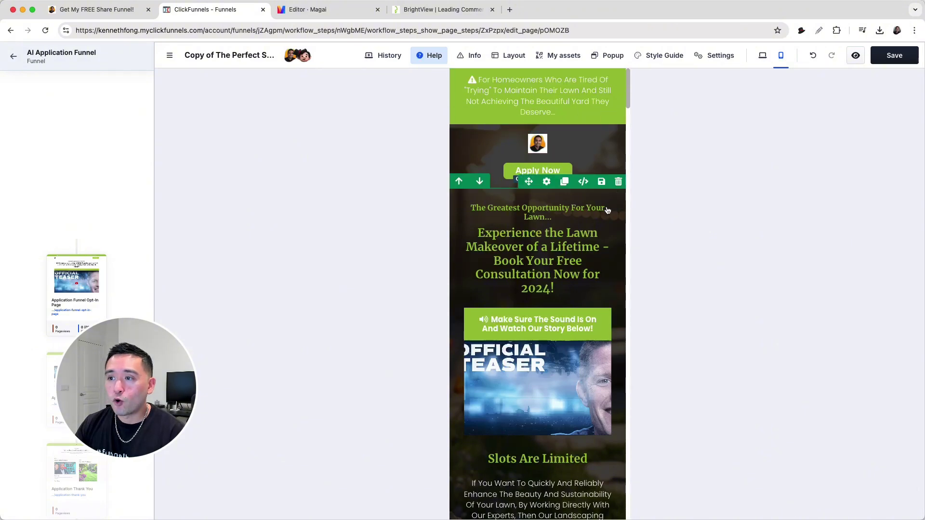
scroll(608, 210, down, 5)
scroll(574, 278, down, 3)
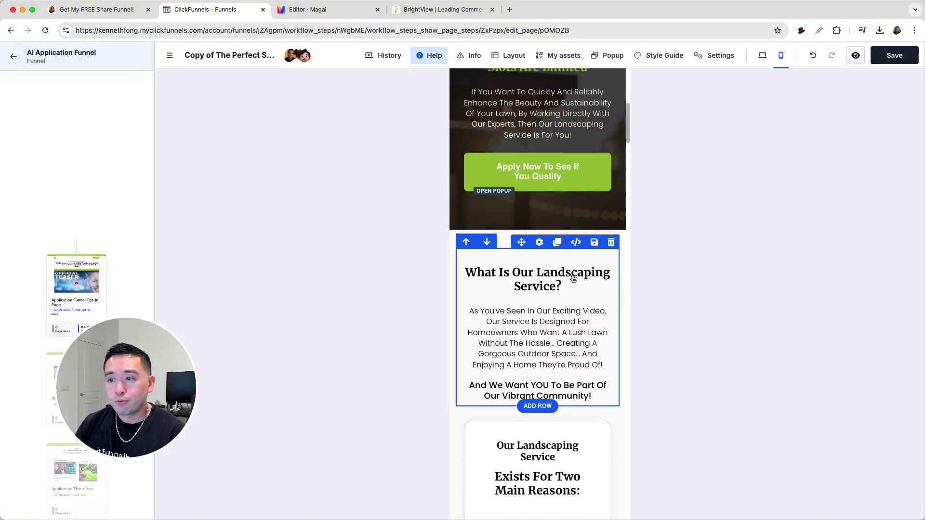
scroll(573, 279, down, 10)
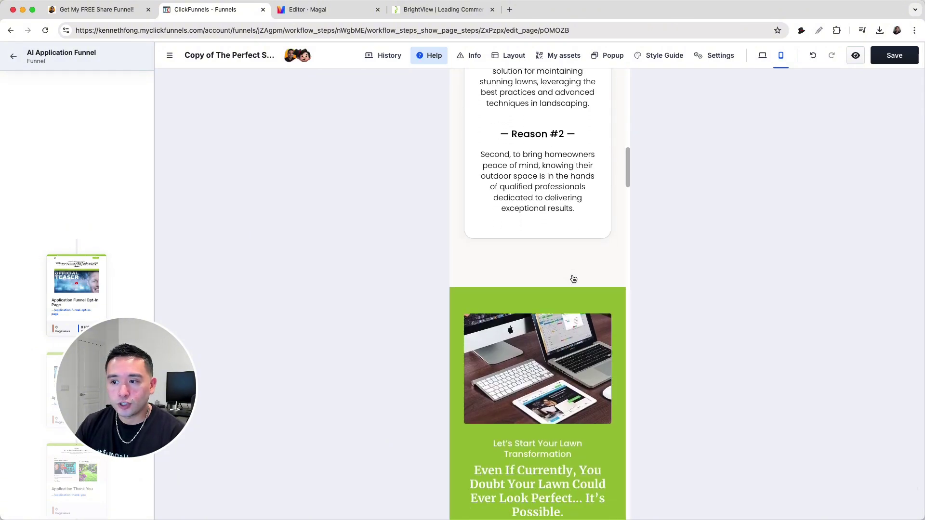
scroll(573, 278, down, 5)
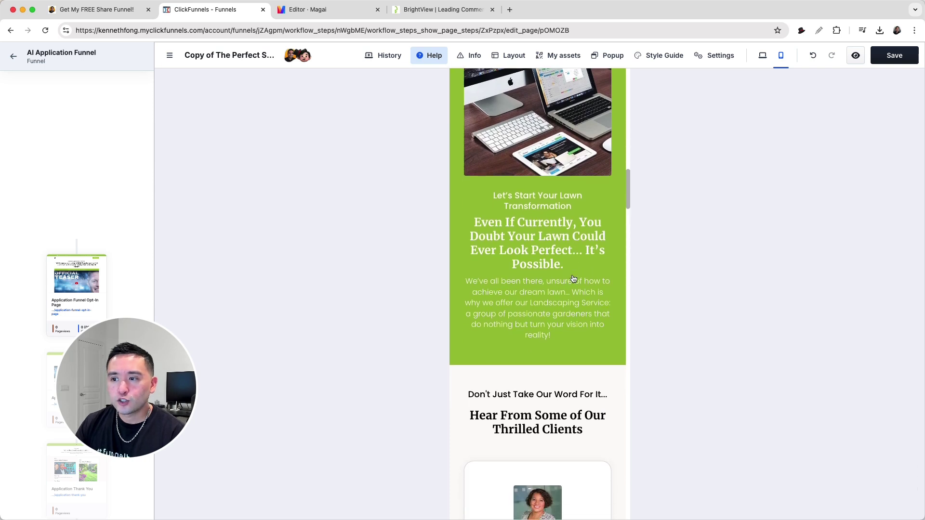
click(781, 55)
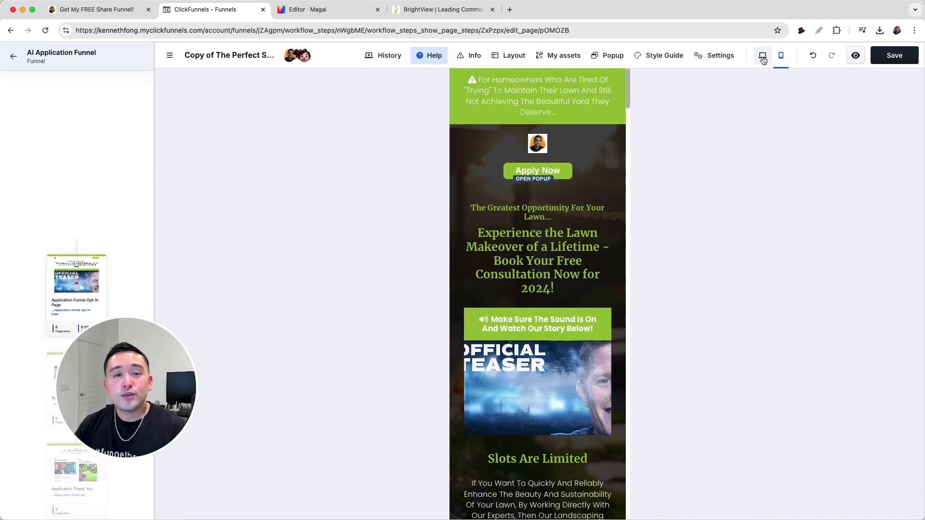
click(763, 56)
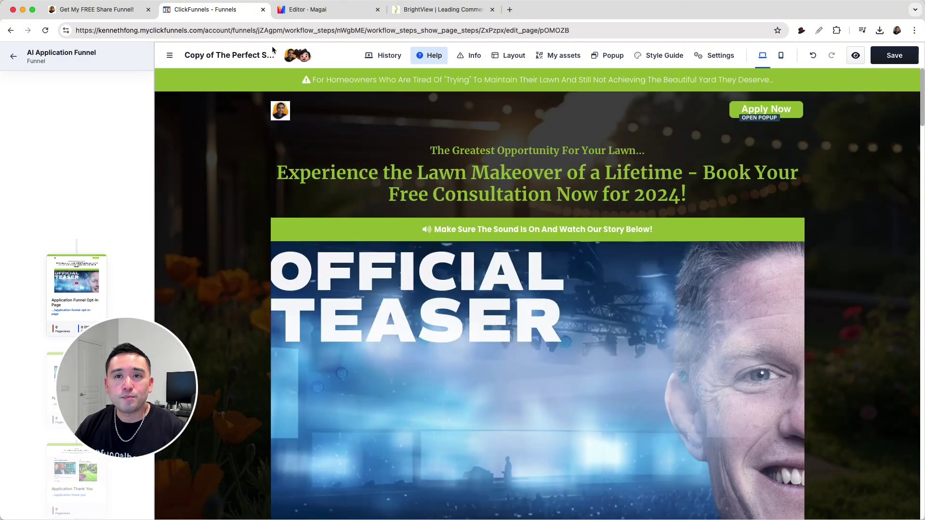
Step: Switch to the 'Get My FREE Share Funnel!' browser tab
click(124, 10)
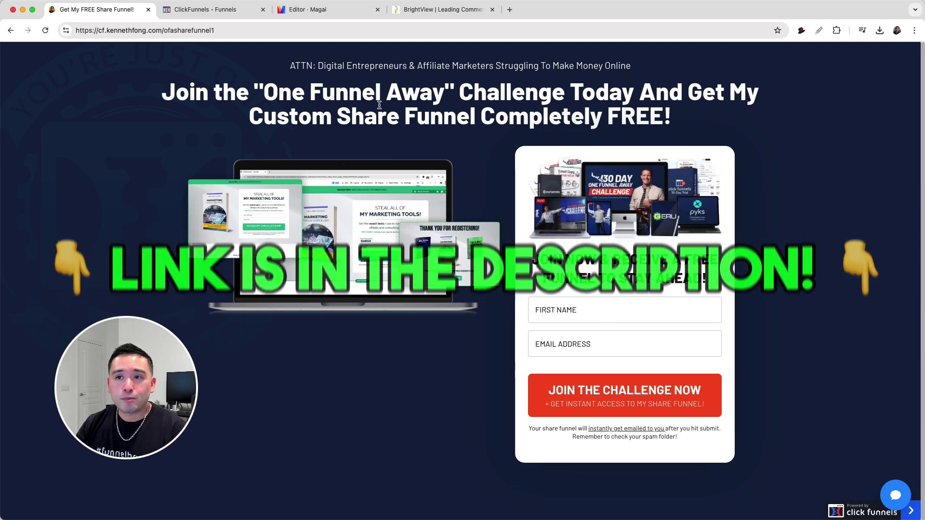
drag(264, 94, 565, 96)
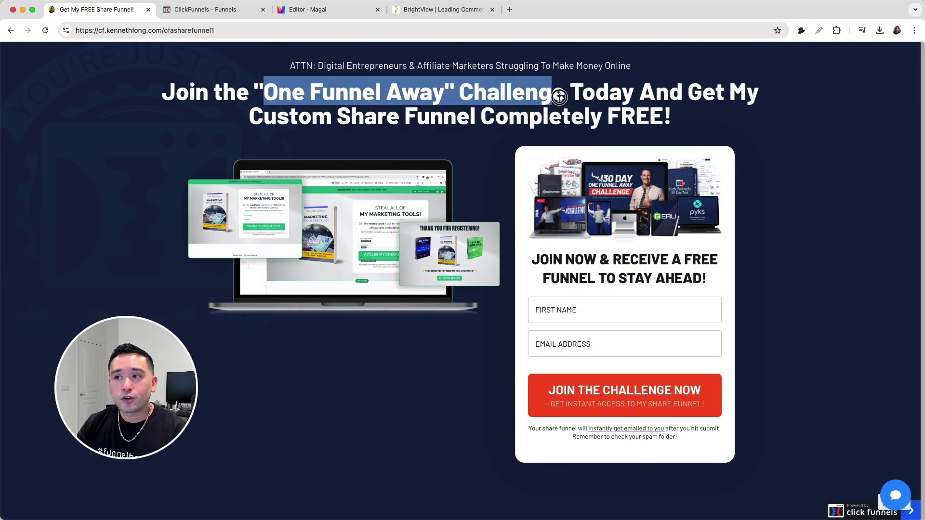